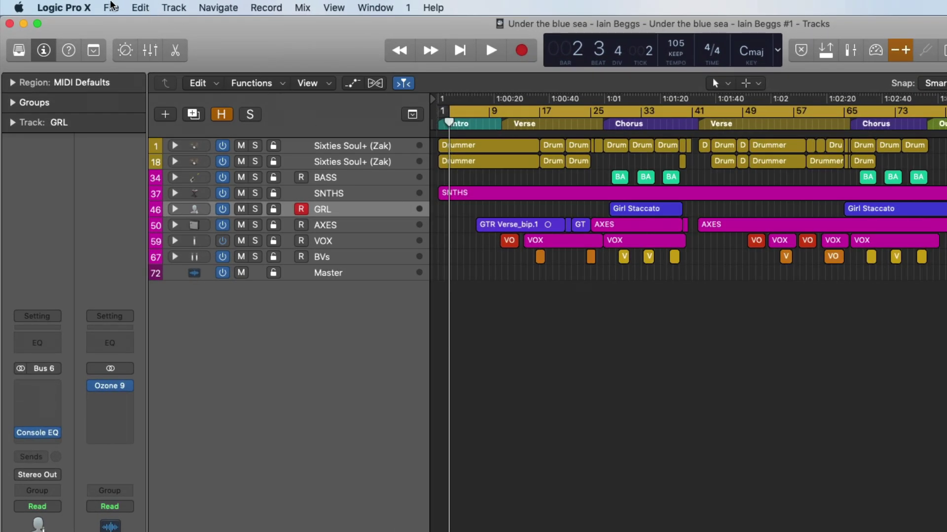
# Save the project as template 'NEW AWESOME TMP', replacing the existing template of that name.
pyautogui.click(111, 7)
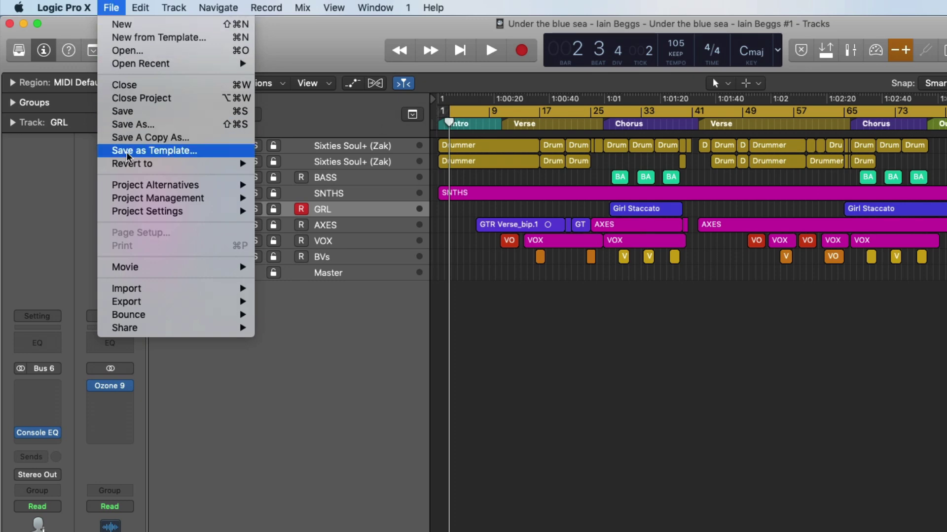
pyautogui.click(154, 150)
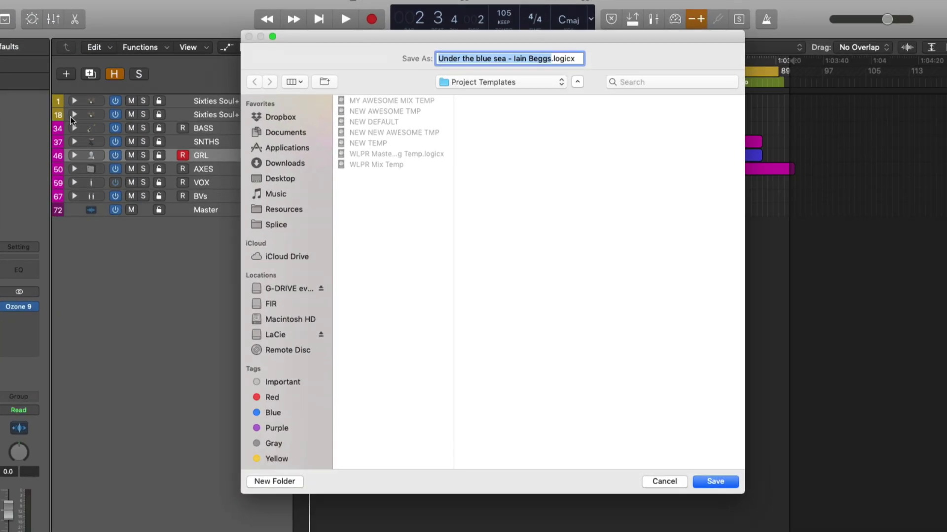
pyautogui.write('NEW AWESOME ')
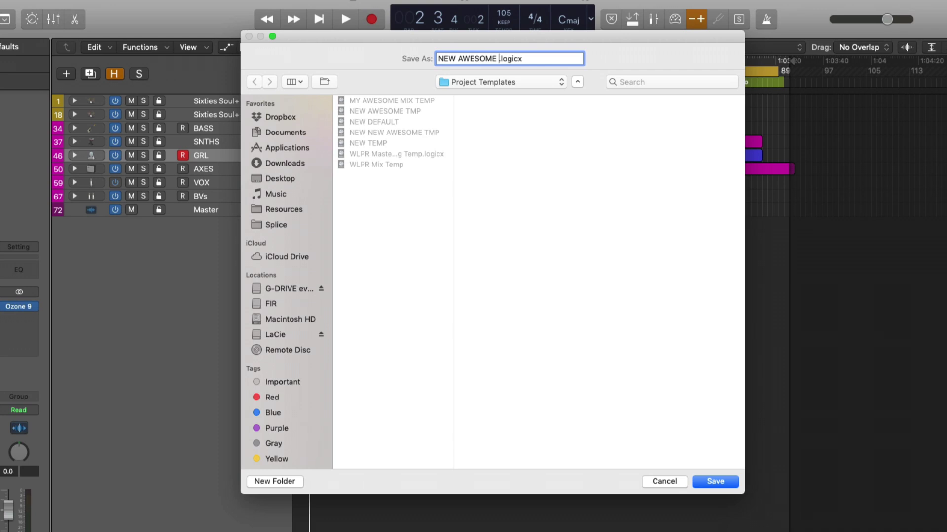
pyautogui.write('TMP')
pyautogui.click(715, 482)
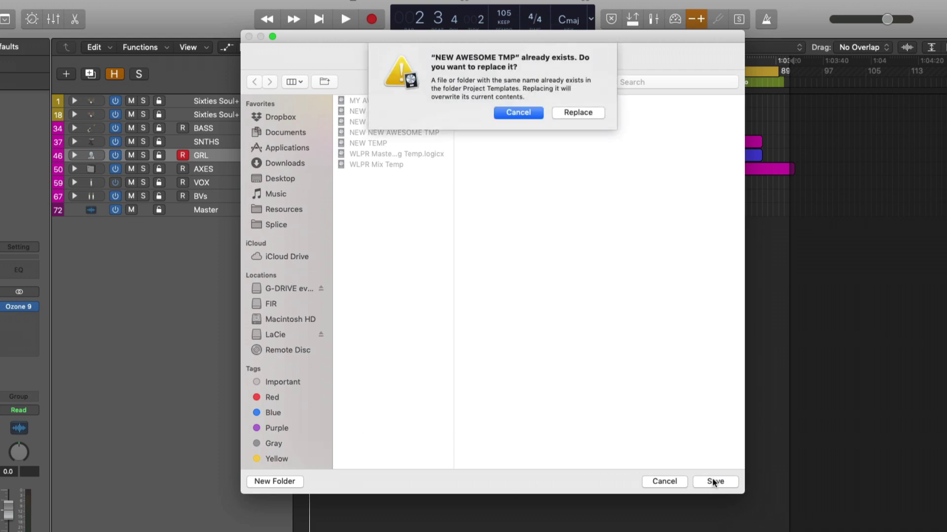
pyautogui.click(563, 113)
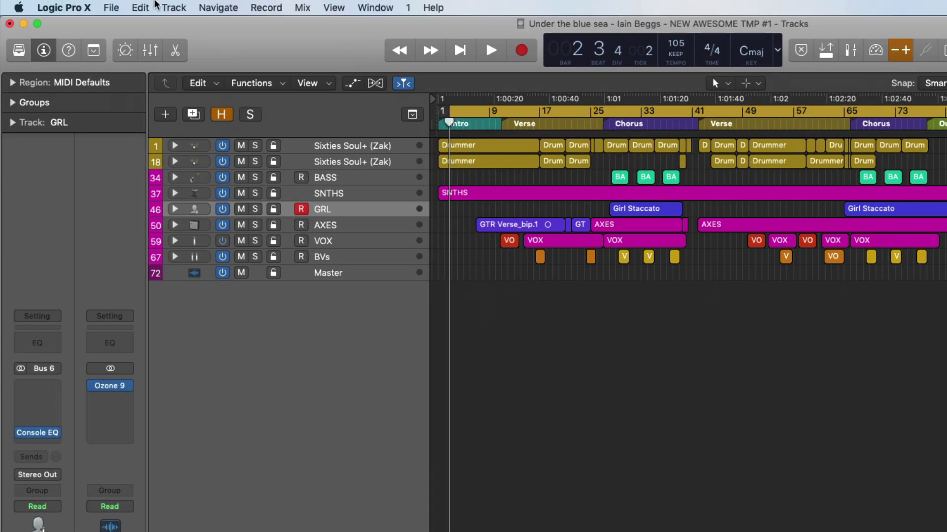
# Create a new project from the NEW AWESOME TMP template, discarding the old project's changes.
pyautogui.click(111, 7)
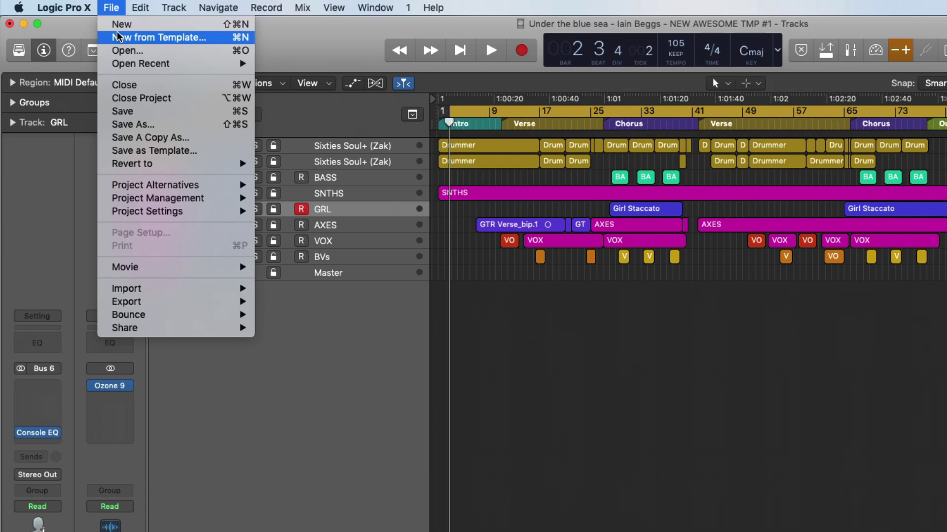
pyautogui.click(128, 36)
pyautogui.click(758, 254)
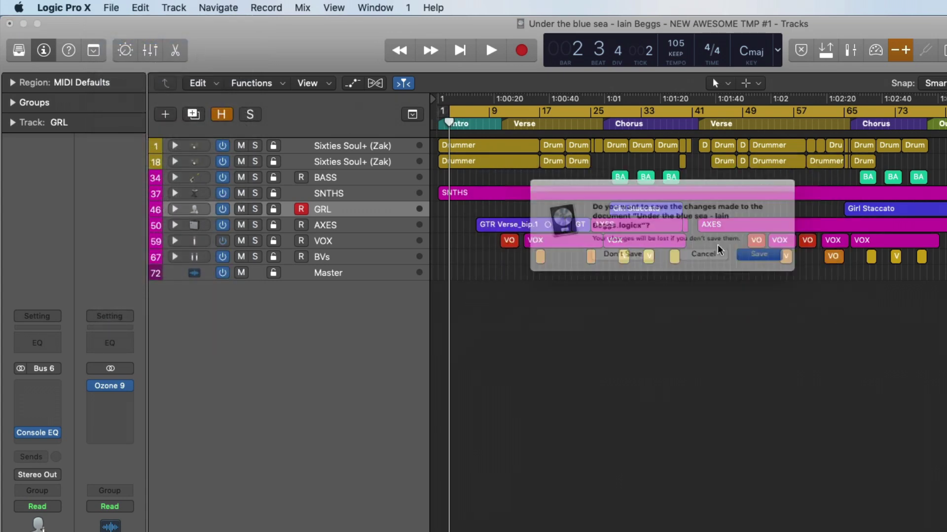
pyautogui.click(627, 259)
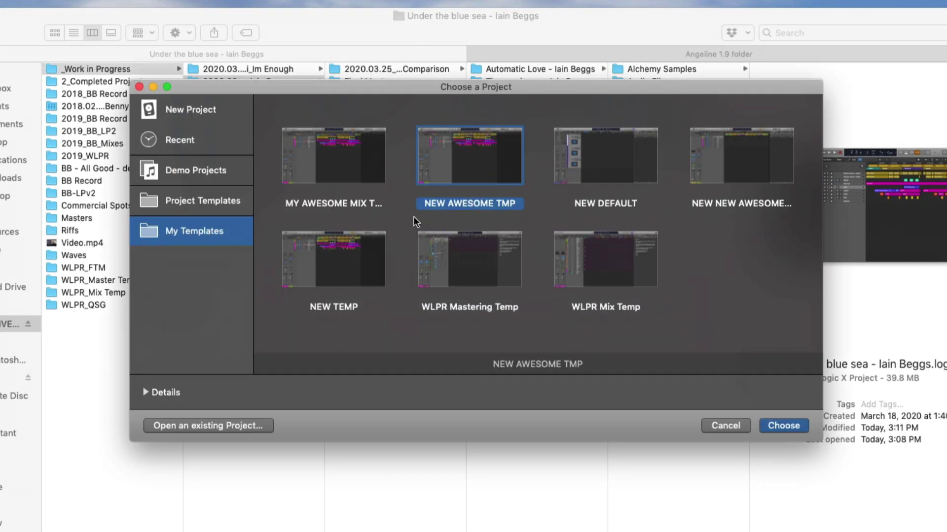
pyautogui.click(783, 425)
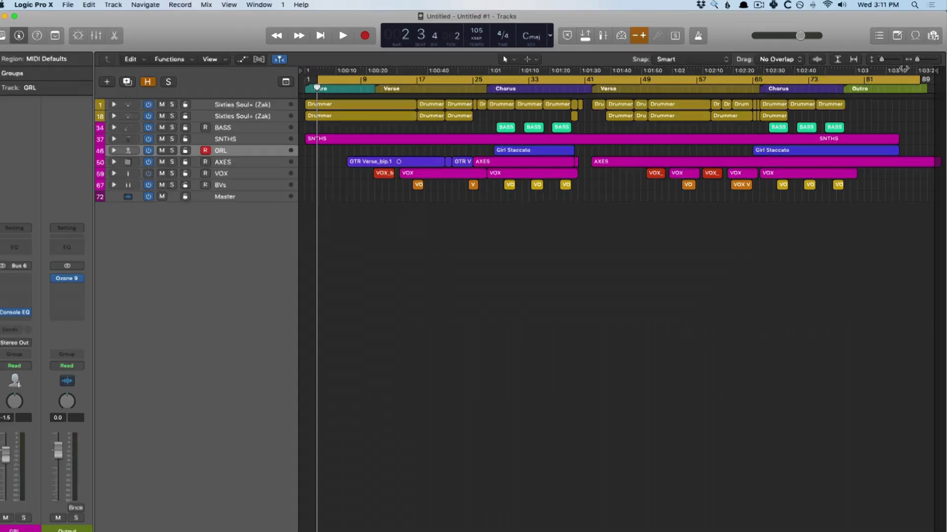
pyautogui.click(933, 35)
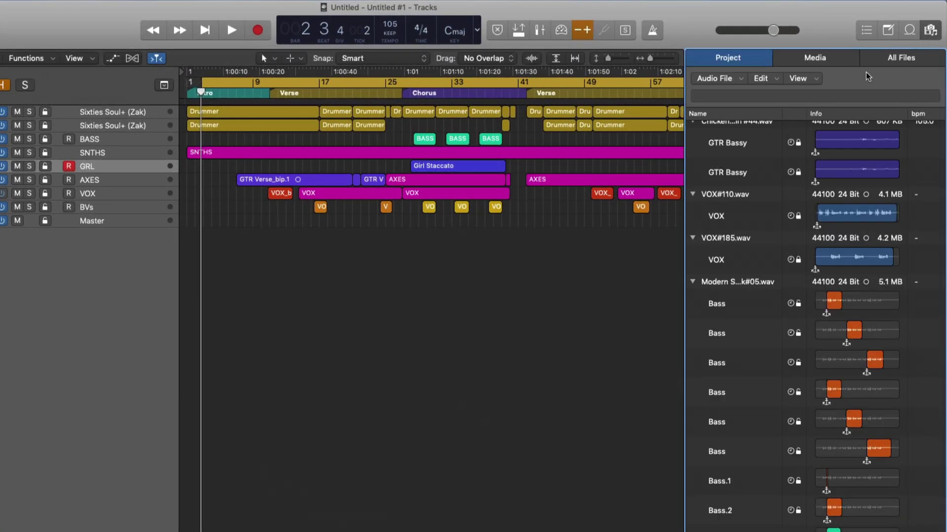
pyautogui.scroll(-20, 791, 221)
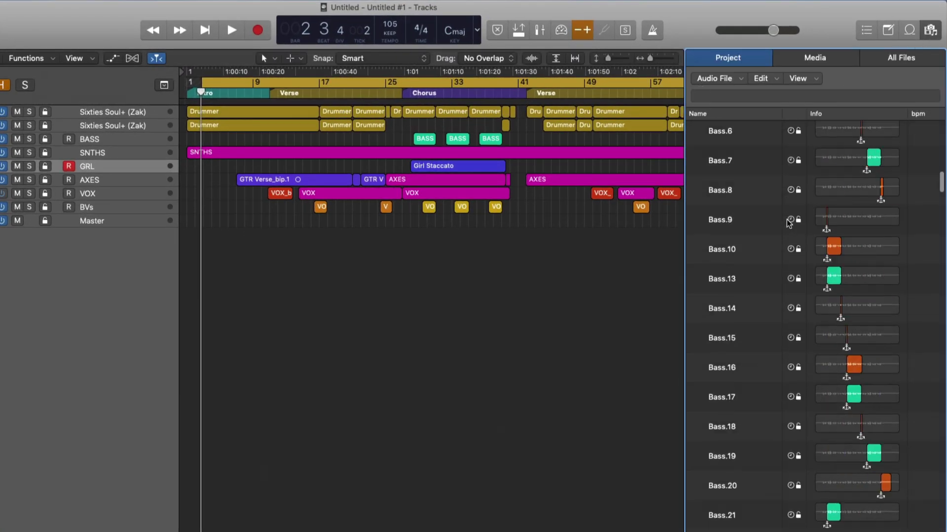
pyautogui.scroll(-20, 789, 224)
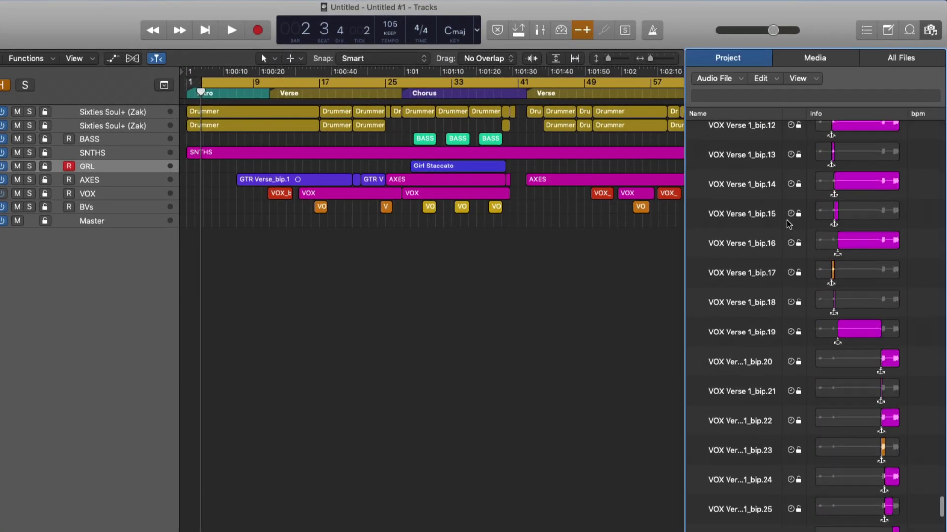
pyautogui.scroll(-20, 788, 225)
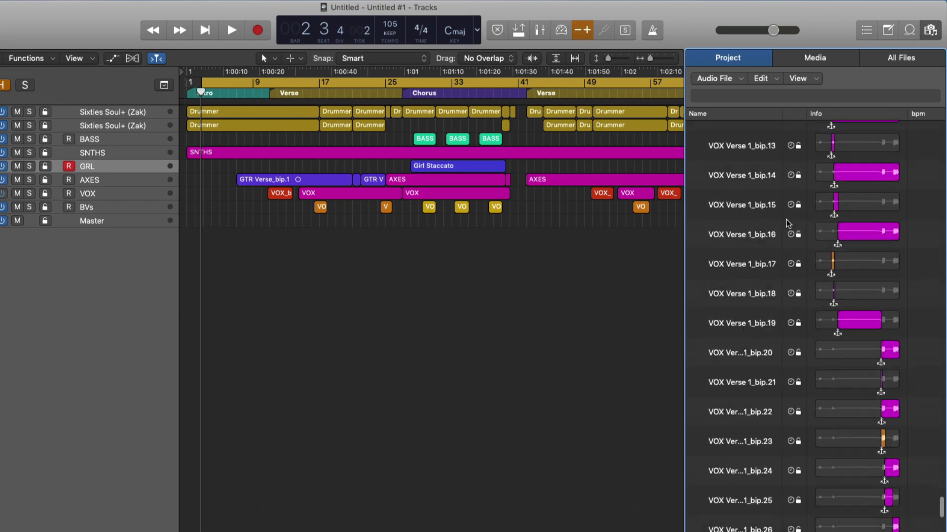
pyautogui.scroll(5, 777, 261)
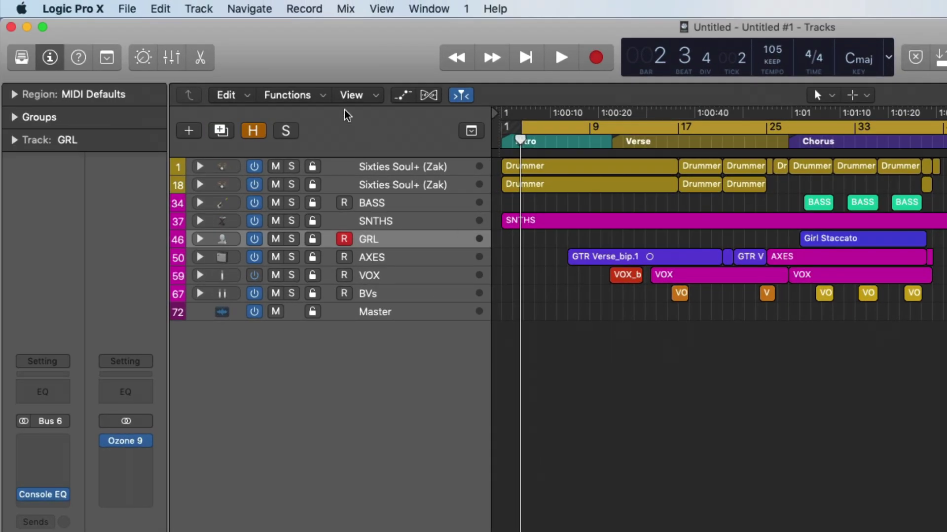
# Save the untitled project to the Desktop as 'NEW AWESOME TMP' in Folder format.
pyautogui.click(131, 6)
pyautogui.click(148, 142)
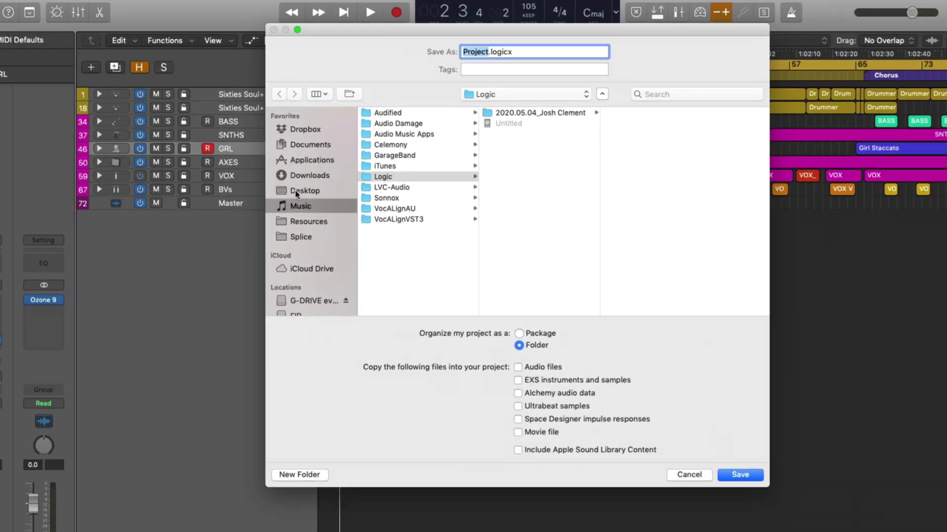
pyautogui.click(295, 191)
pyautogui.write('NEW AWESOME TM')
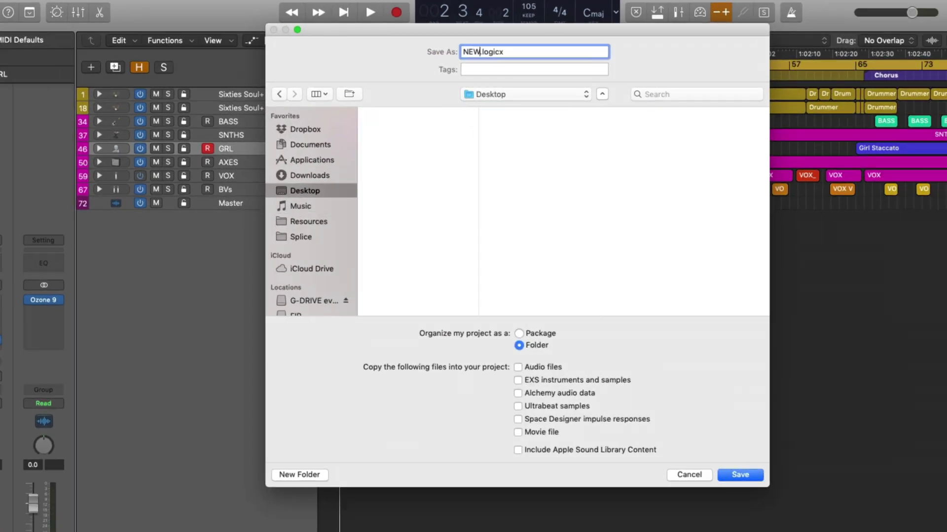
pyautogui.write('P')
pyautogui.click(734, 476)
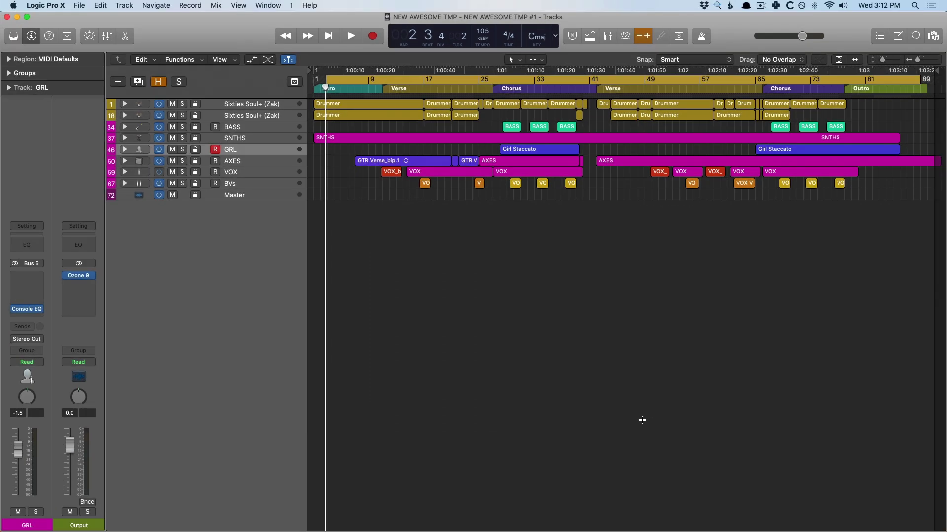
# Close the Logic window and open NEW AWESOME TMP.logicx from its Desktop folder in Finder.
pyautogui.click(7, 17)
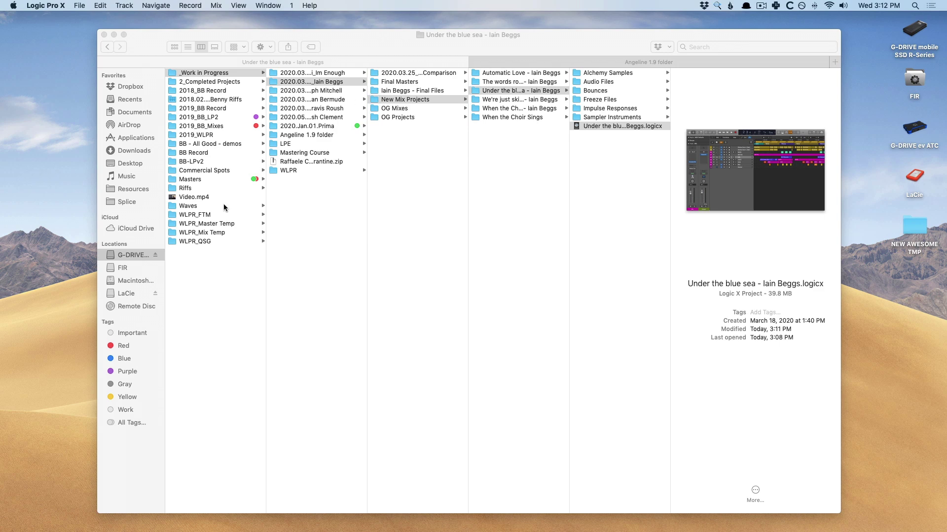
pyautogui.click(144, 168)
pyautogui.click(131, 164)
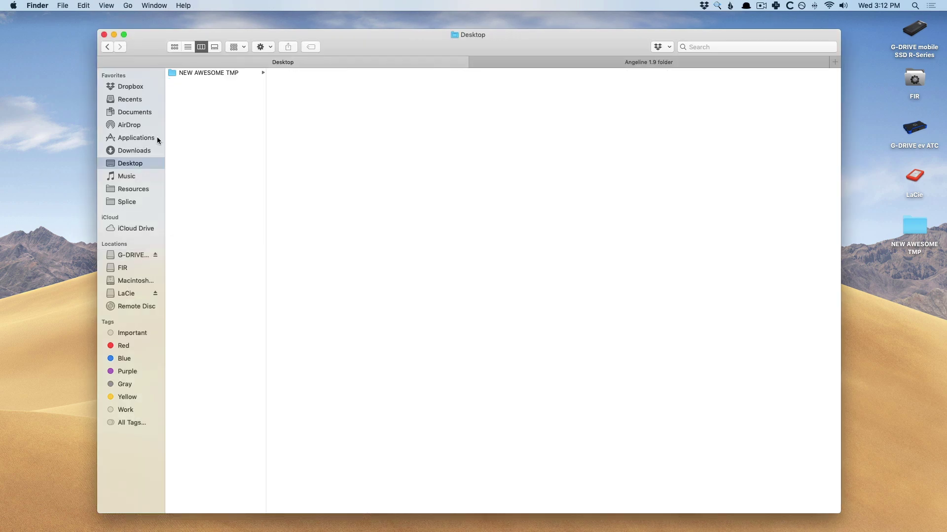
pyautogui.click(212, 74)
pyautogui.doubleClick(328, 99)
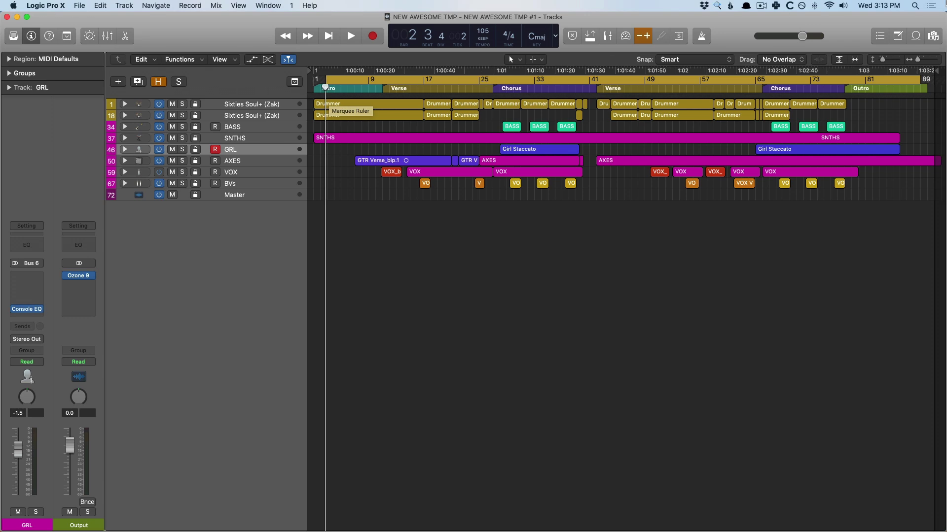
# Scroll through the reopened project's audio files in the Project Audio browser, then switch to Finder.
pyautogui.click(933, 35)
pyautogui.scroll(-20, 820, 229)
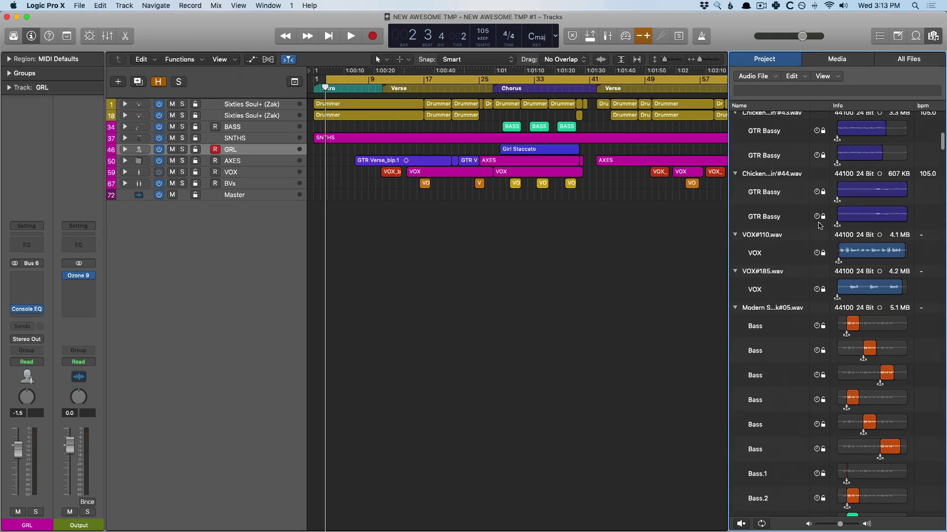
pyautogui.scroll(-20, 819, 218)
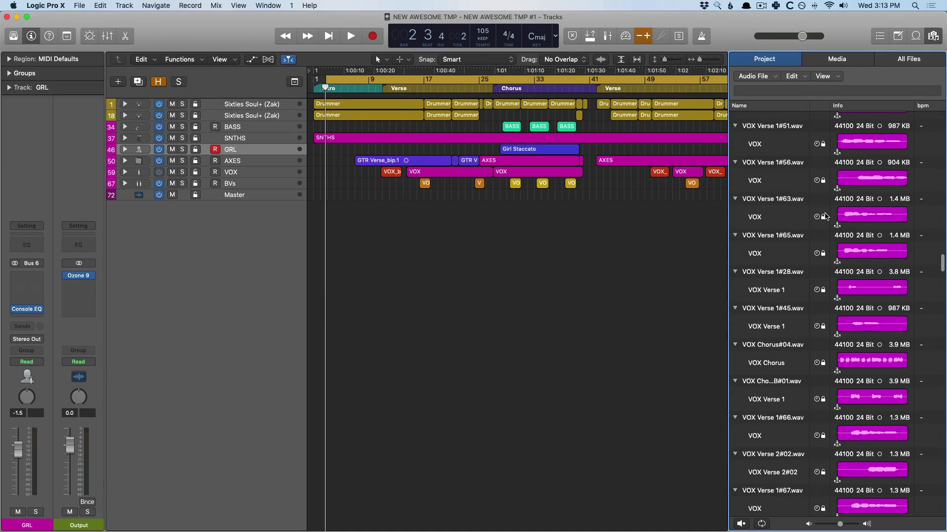
pyautogui.press('super+Tab')
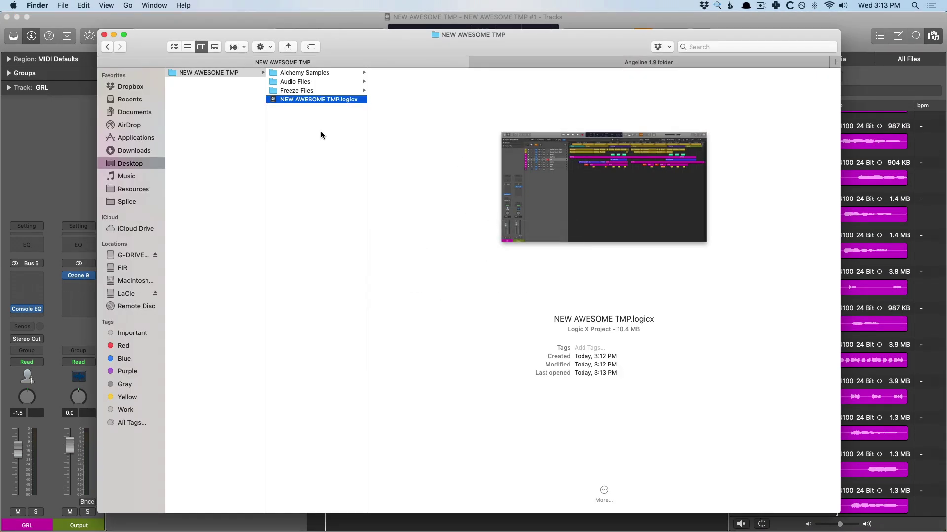
# Inspect the Audio Files, Freeze Files and Alchemy Samples folders, then return to the Logic project.
pyautogui.click(332, 80)
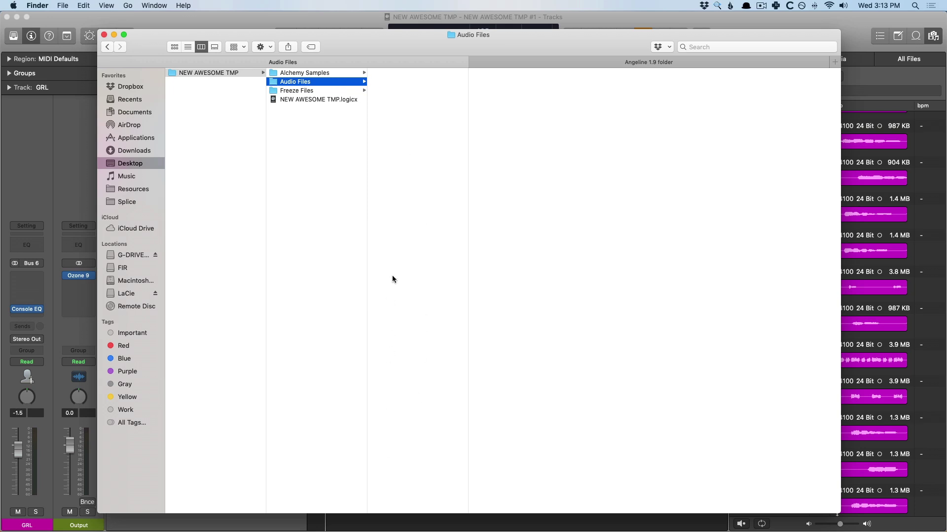
pyautogui.click(329, 92)
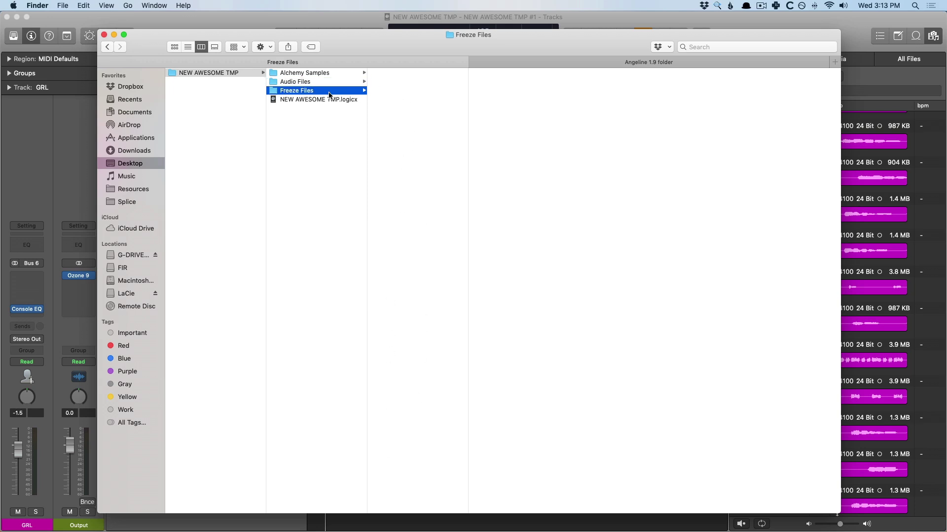
pyautogui.click(324, 73)
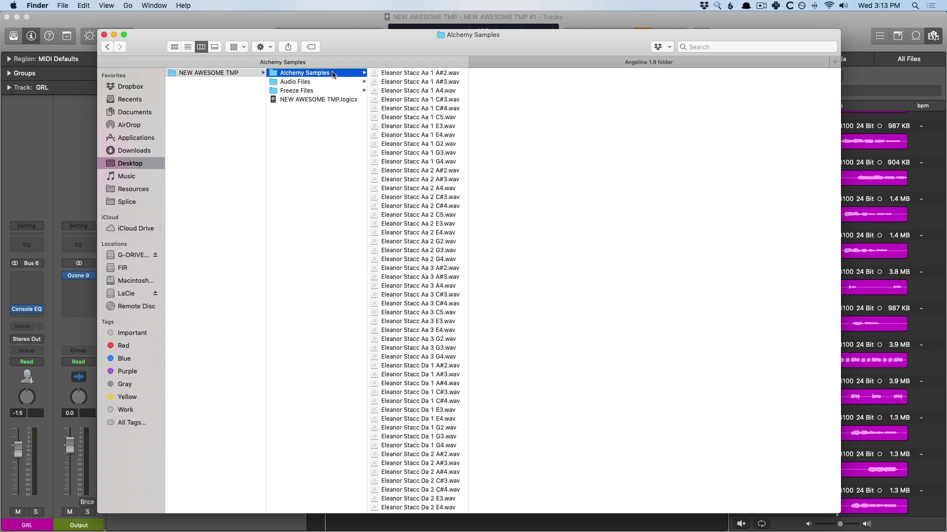
pyautogui.scroll(-5, 436, 172)
pyautogui.scroll(5, 433, 163)
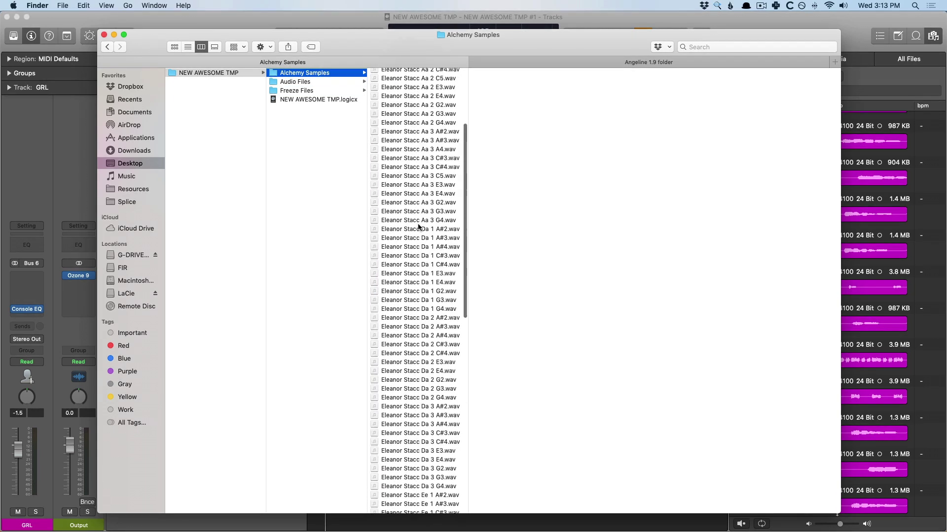
pyautogui.click(304, 98)
pyautogui.click(281, 28)
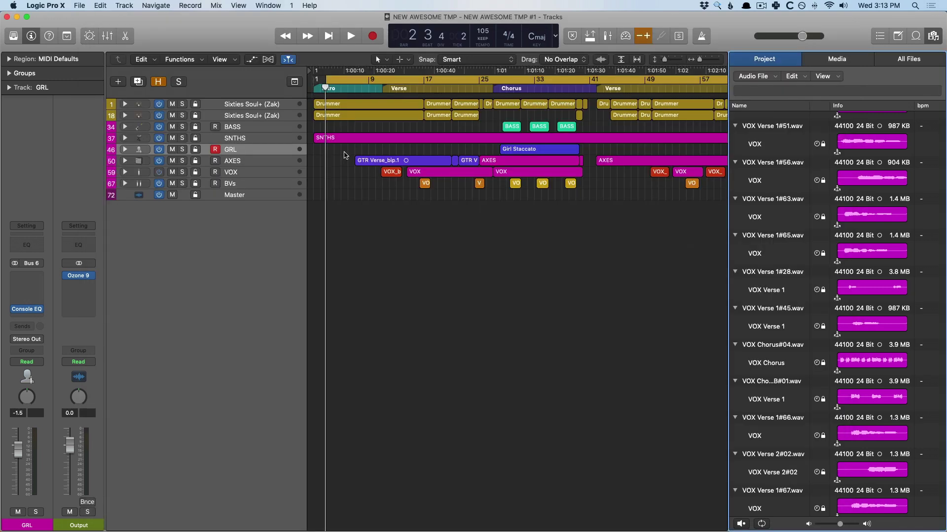
# Hide the Browser panel so the full NEW AWESOME TMP arrangement is visible.
pyautogui.press('f')
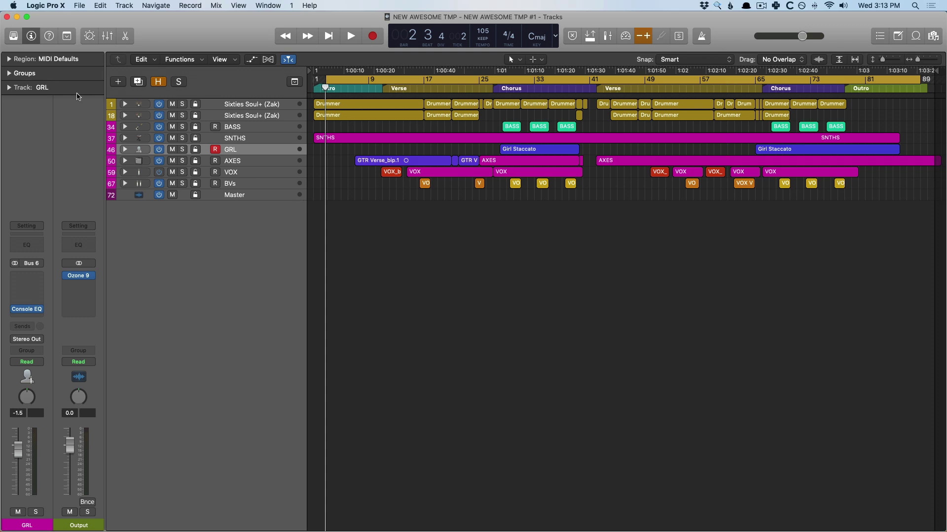
# Expand all track stacks, select every region, unfreeze tracks 39–44 and delete the regions.
pyautogui.keyDown('alt'); pyautogui.click(124, 104); pyautogui.keyUp('alt')
pyautogui.scroll(-5, 427, 179)
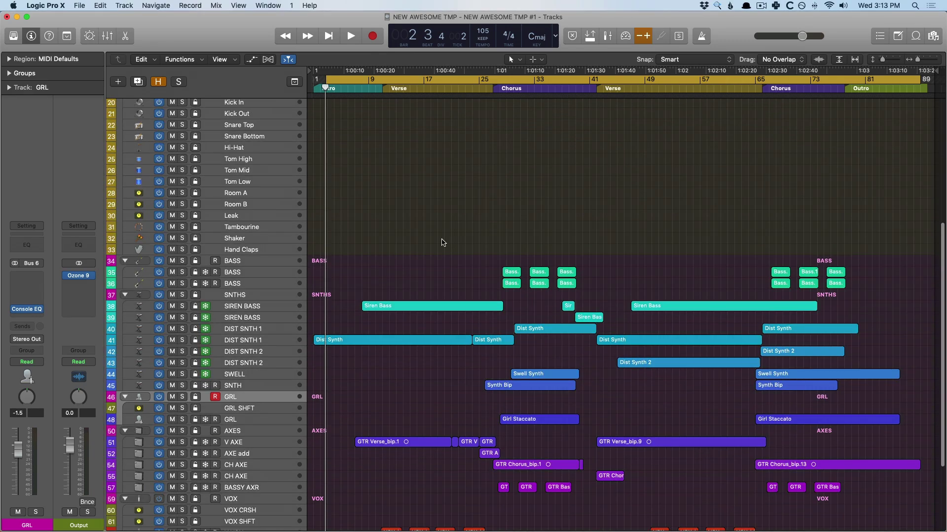
pyautogui.press('super+a')
pyautogui.scroll(-10, 271, 315)
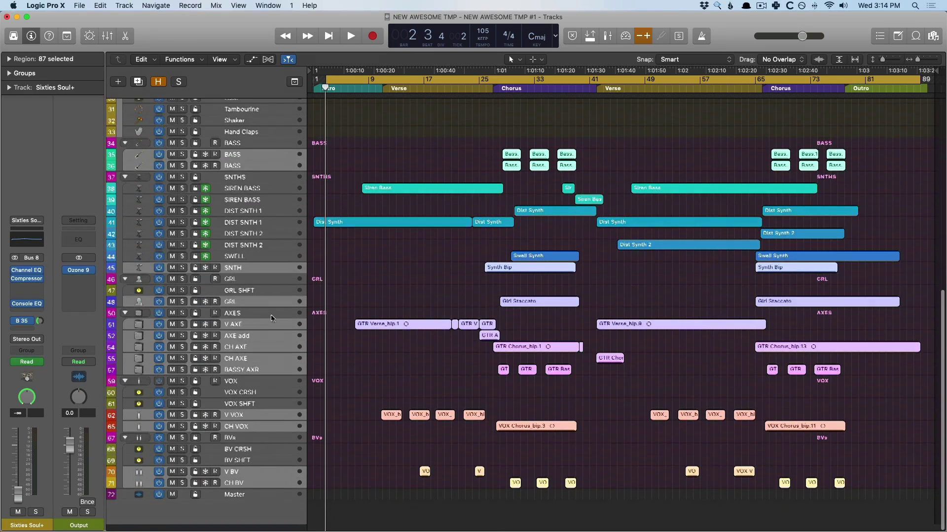
pyautogui.moveTo(206, 206); pyautogui.dragTo(206, 266)
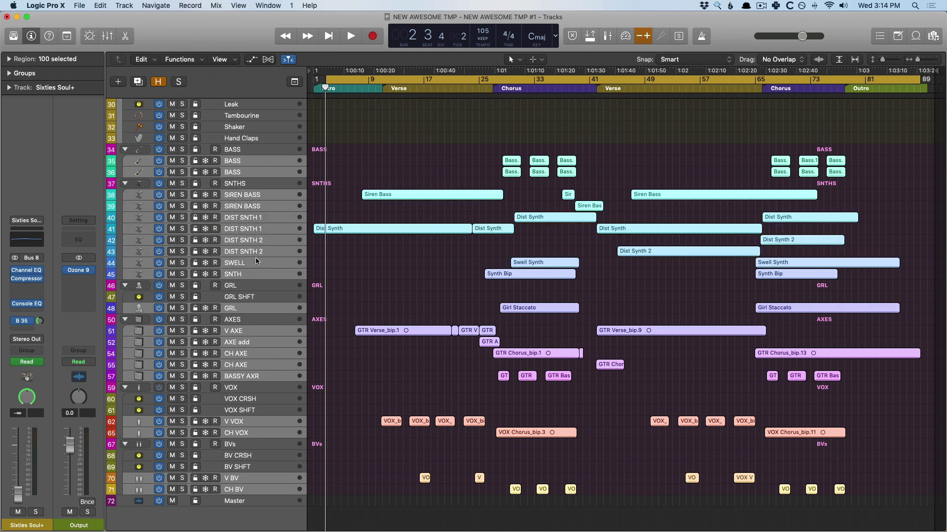
pyautogui.press('Delete')
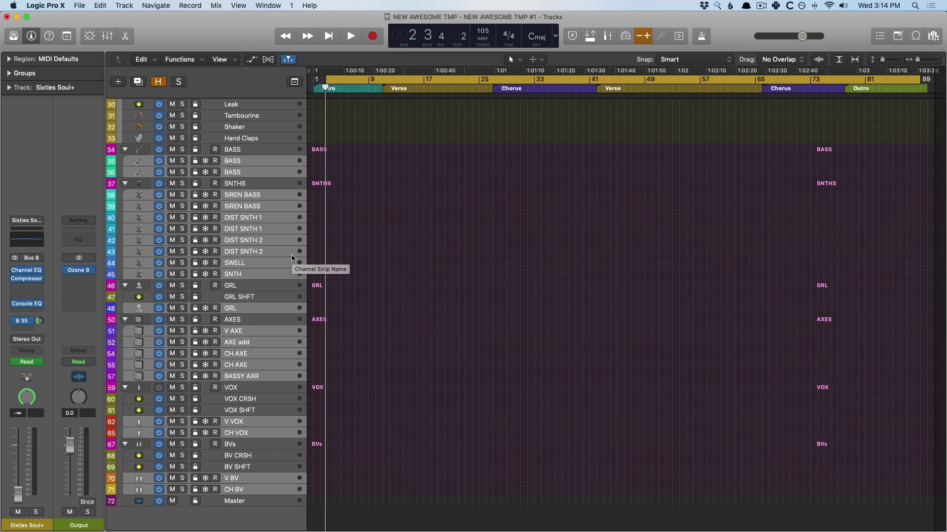
pyautogui.scroll(10, 350, 254)
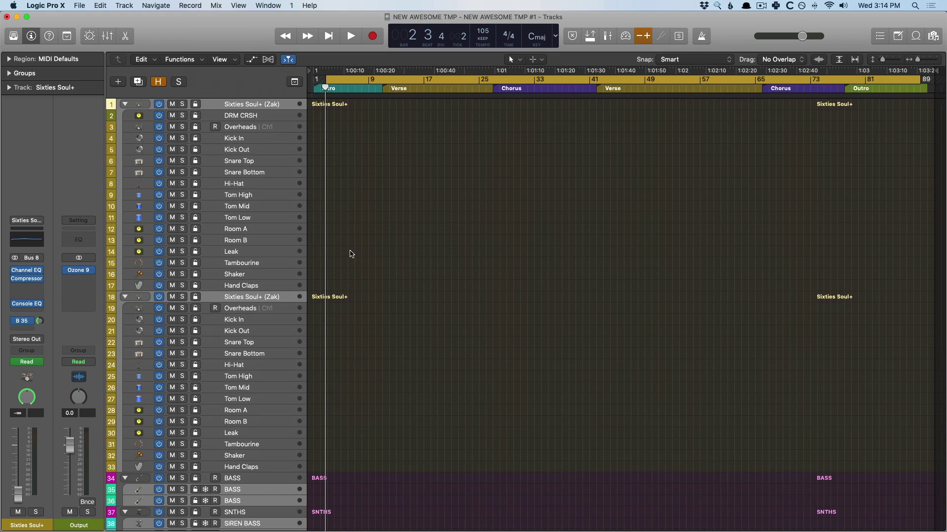
# Select the seven GTR and VOX comp tracks, GTR VERSE through VOX Chorus B, and delete them.
pyautogui.click(159, 82)
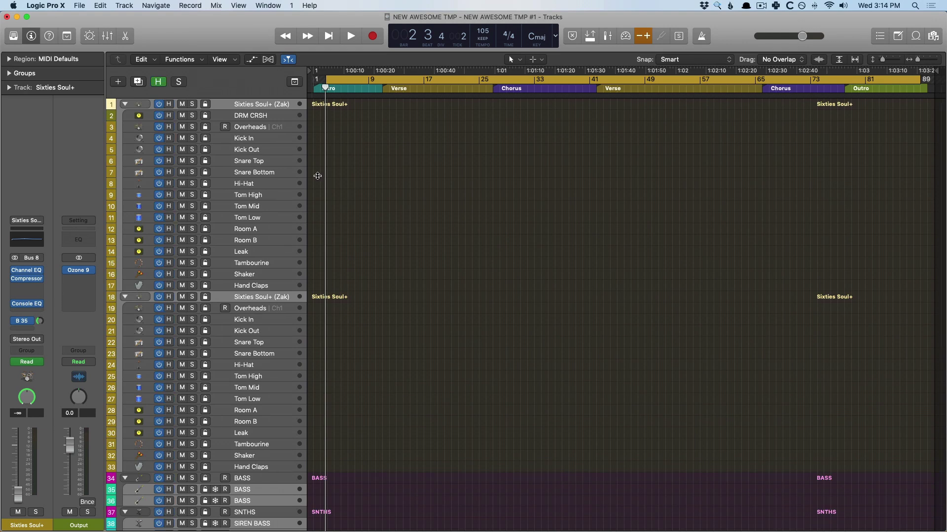
pyautogui.scroll(-15, 408, 249)
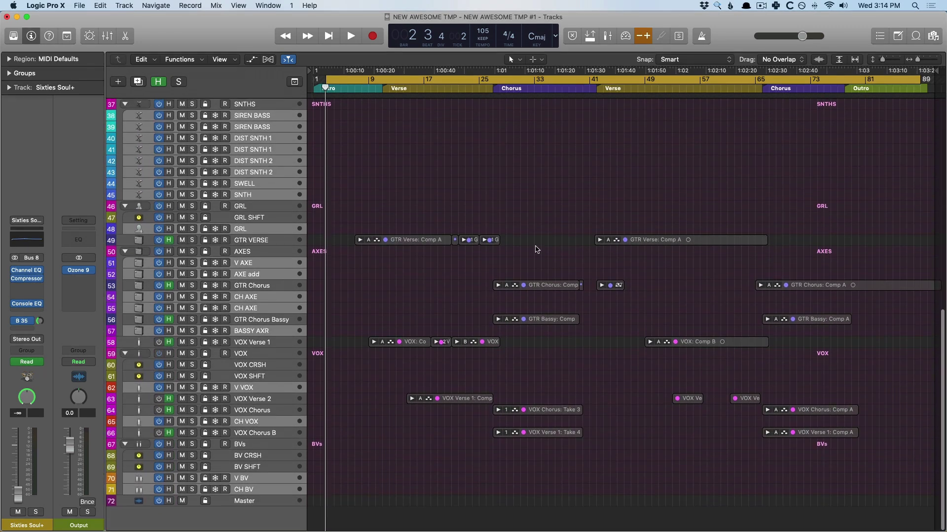
pyautogui.click(277, 432)
pyautogui.keyDown('super'); pyautogui.click(276, 412); pyautogui.keyUp('super')
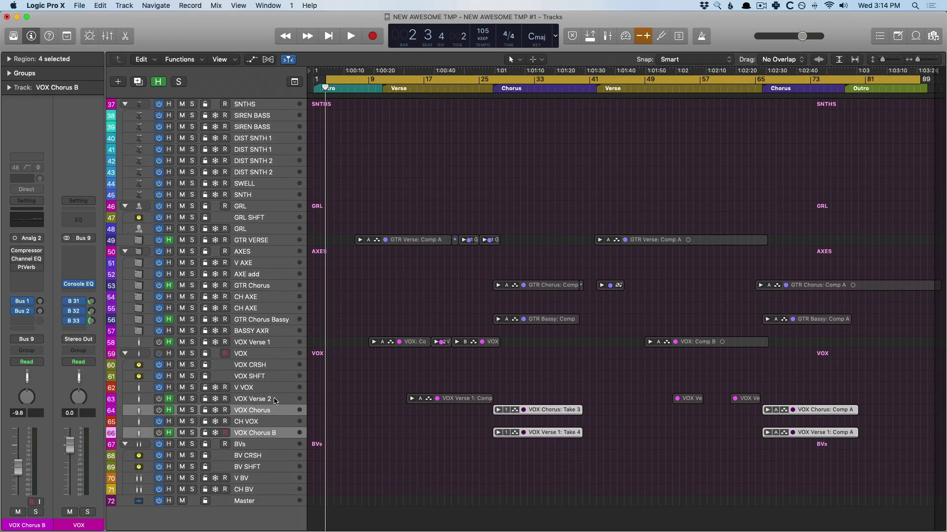
pyautogui.keyDown('super'); pyautogui.click(275, 400); pyautogui.keyUp('super')
pyautogui.keyDown('super'); pyautogui.click(271, 344); pyautogui.keyUp('super')
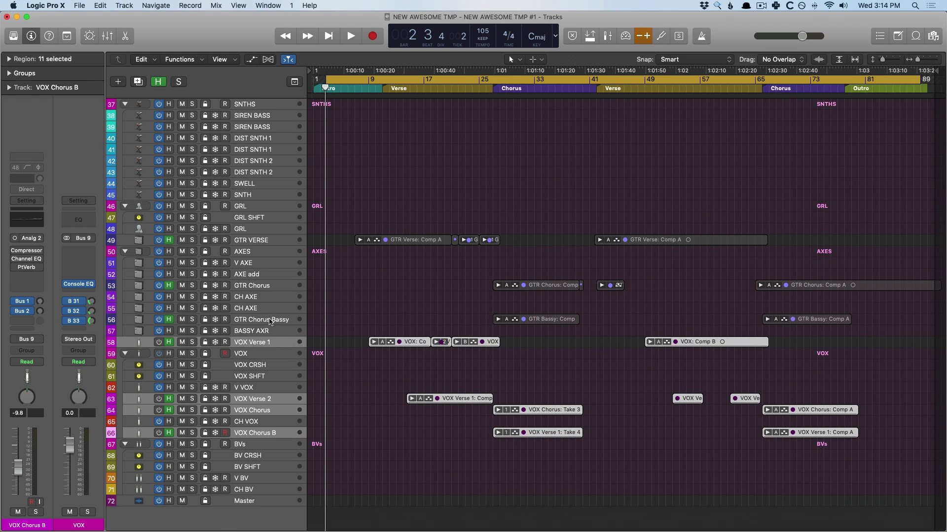
pyautogui.keyDown('super'); pyautogui.click(271, 321); pyautogui.keyUp('super')
pyautogui.keyDown('super'); pyautogui.click(268, 240); pyautogui.keyUp('super')
pyautogui.press('super+BackSpace')
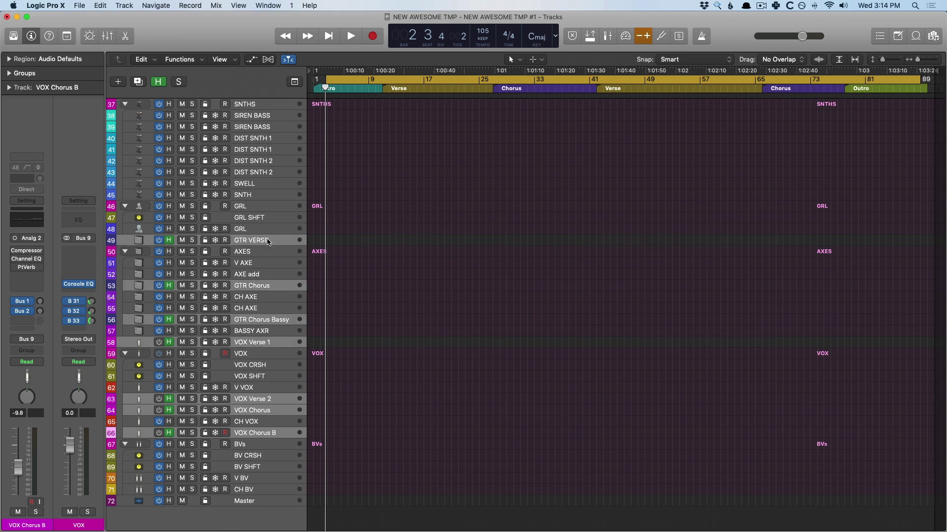
pyautogui.scroll(15, 459, 402)
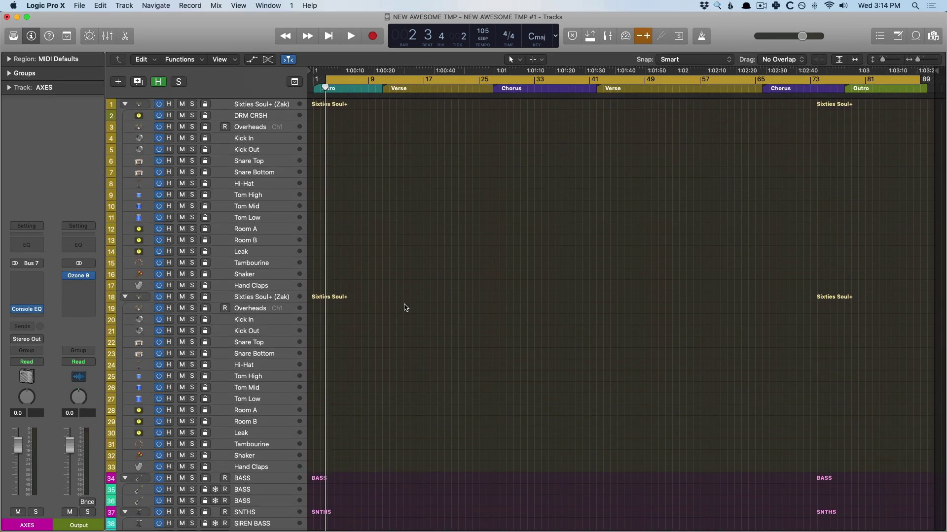
# Show automation lanes and delete the volume automation on the Sixties Soul+ (Zak) drummer track.
pyautogui.click(255, 60)
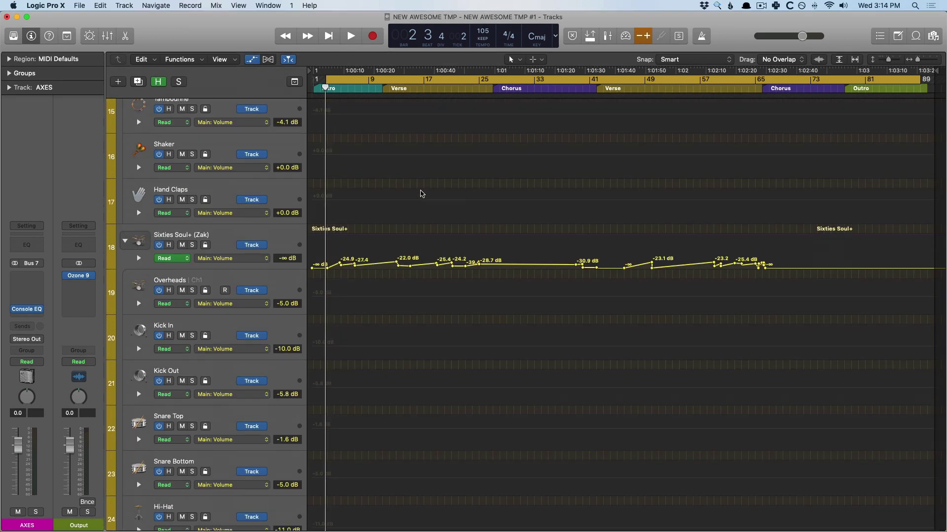
pyautogui.scroll(3, 422, 193)
pyautogui.scroll(-6, 427, 195)
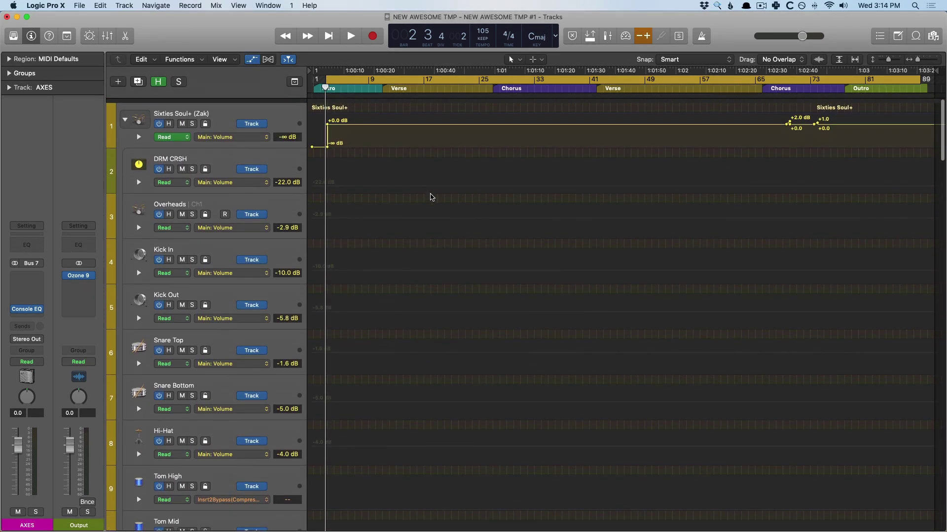
pyautogui.scroll(3, 432, 196)
pyautogui.scroll(-3, 432, 196)
pyautogui.moveTo(831, 201); pyautogui.dragTo(302, 193)
pyautogui.press('Delete')
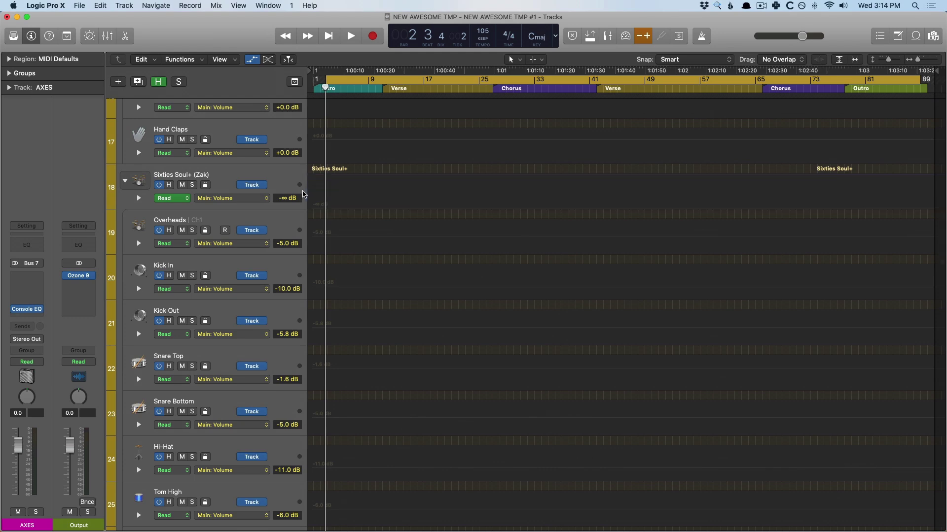
pyautogui.scroll(-20, 420, 270)
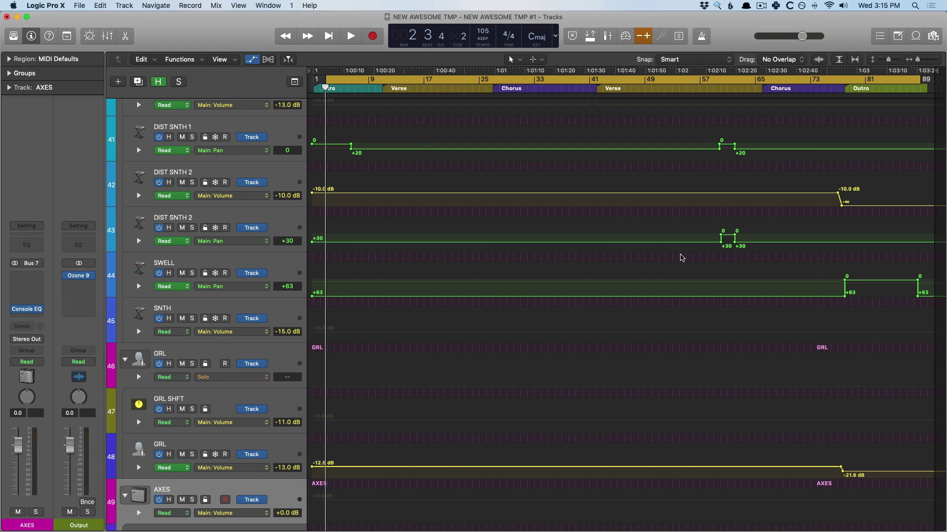
# Reset all mixer channel strips to 0.0 dB volume and centred pan, then hide automation lanes.
pyautogui.press('x')
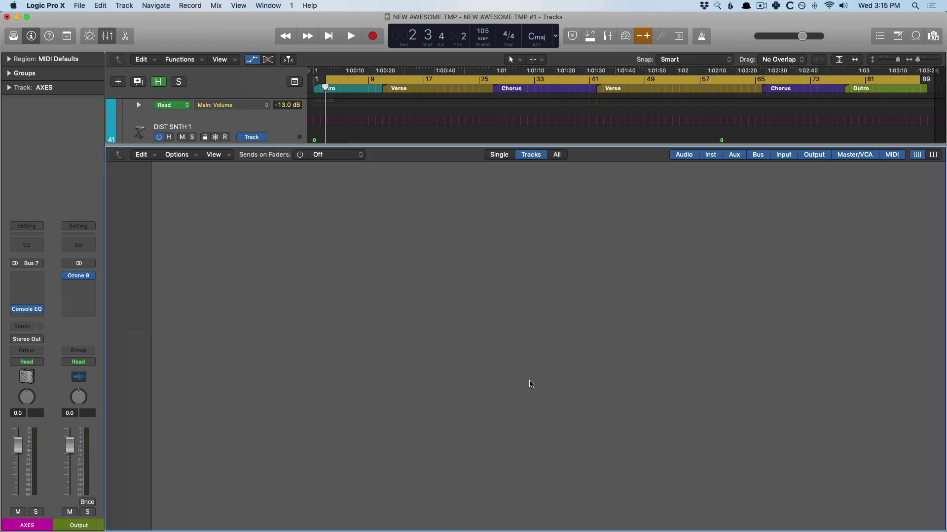
pyautogui.hscroll(10, 444, 434)
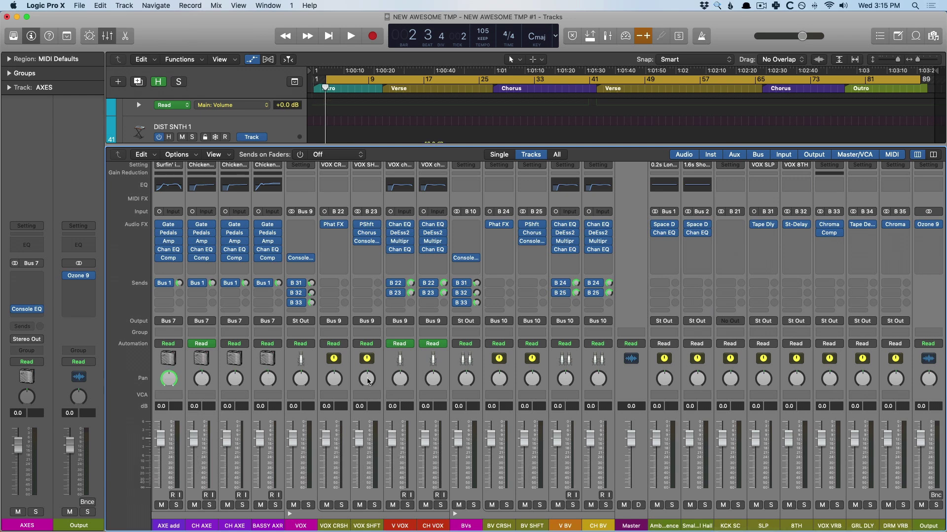
pyautogui.press('super+z')
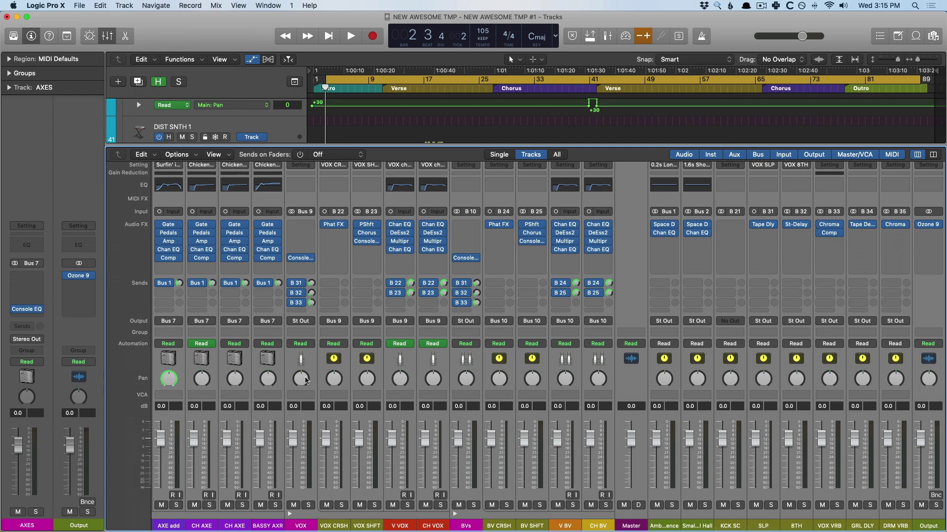
pyautogui.hscroll(1, 352, 296)
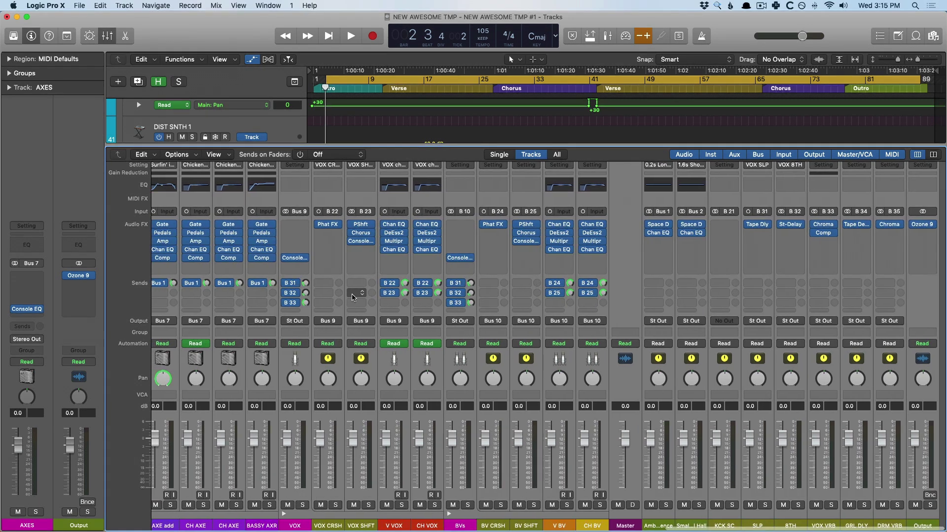
pyautogui.press('x')
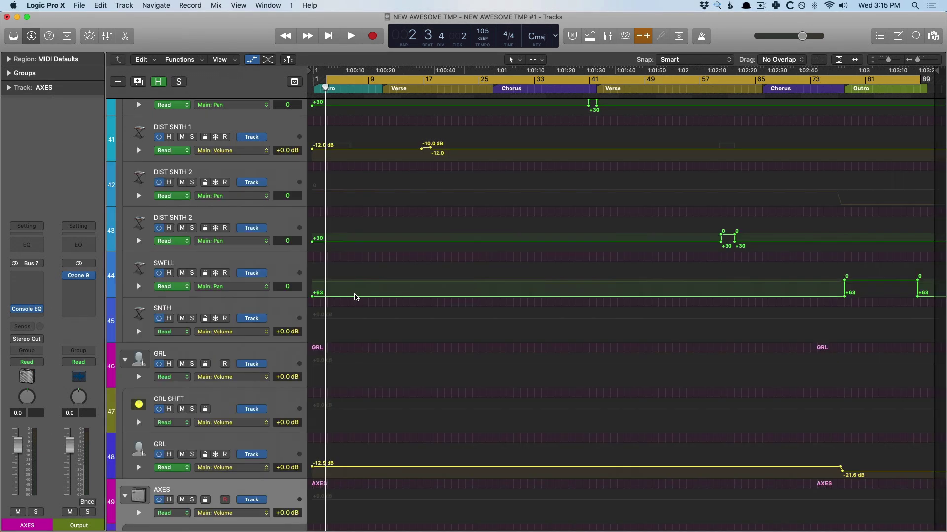
pyautogui.scroll(-1, 460, 311)
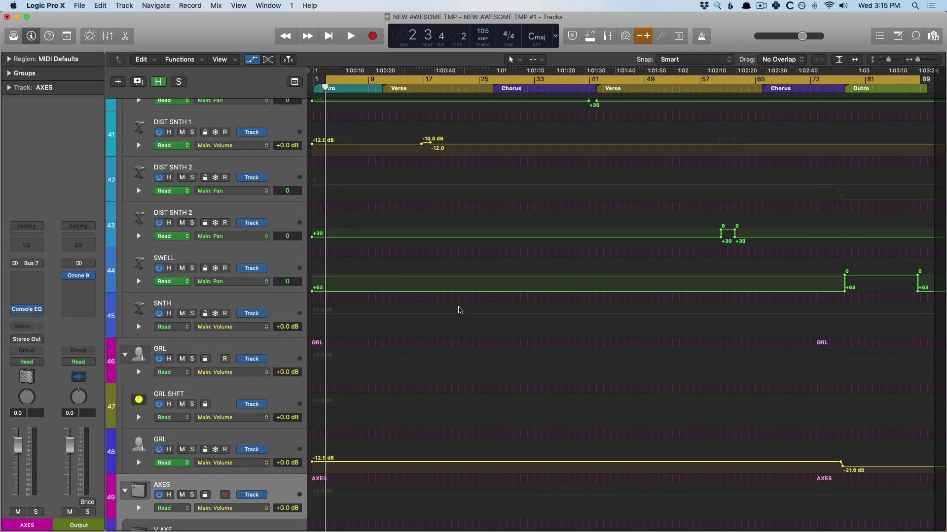
pyautogui.click(252, 59)
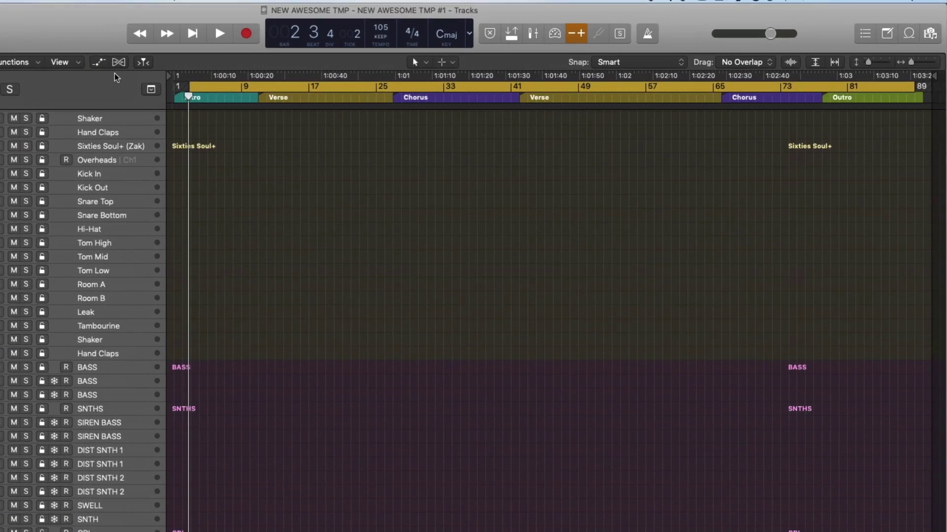
# Select and delete all 76 audio files and 329 regions from the Project Audio list.
pyautogui.click(929, 34)
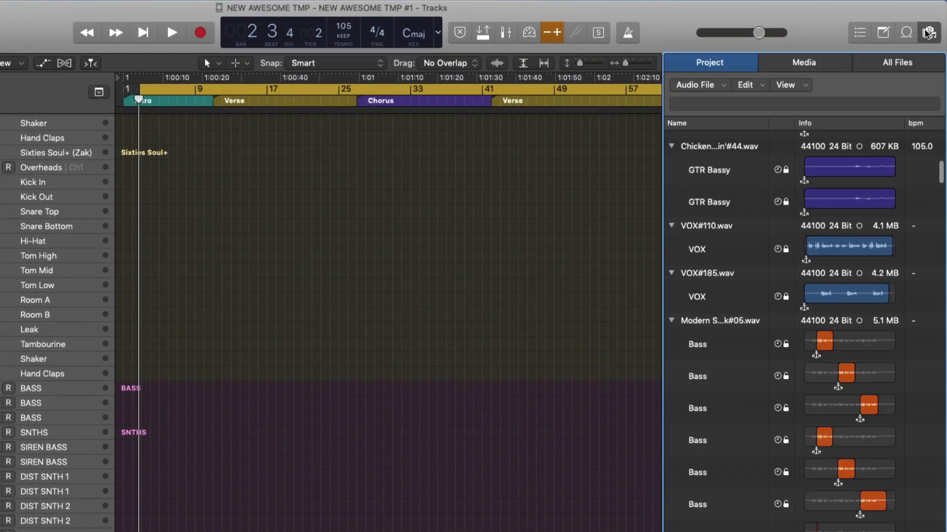
pyautogui.click(762, 208)
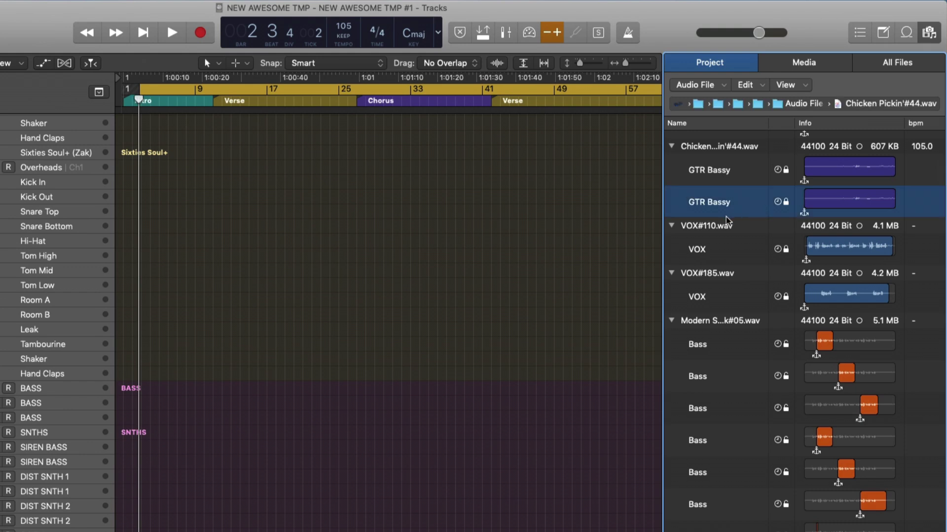
pyautogui.click(709, 149)
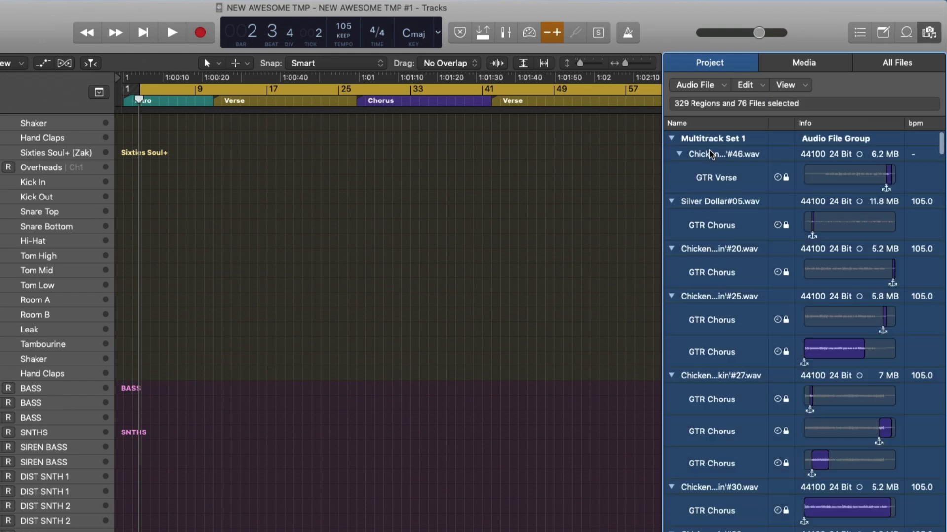
pyautogui.press('super+a')
pyautogui.click(754, 87)
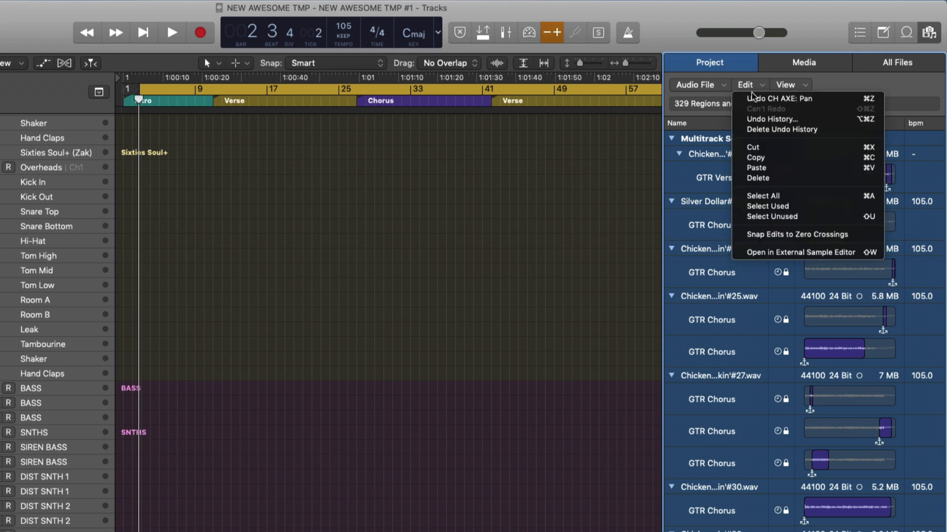
pyautogui.click(755, 179)
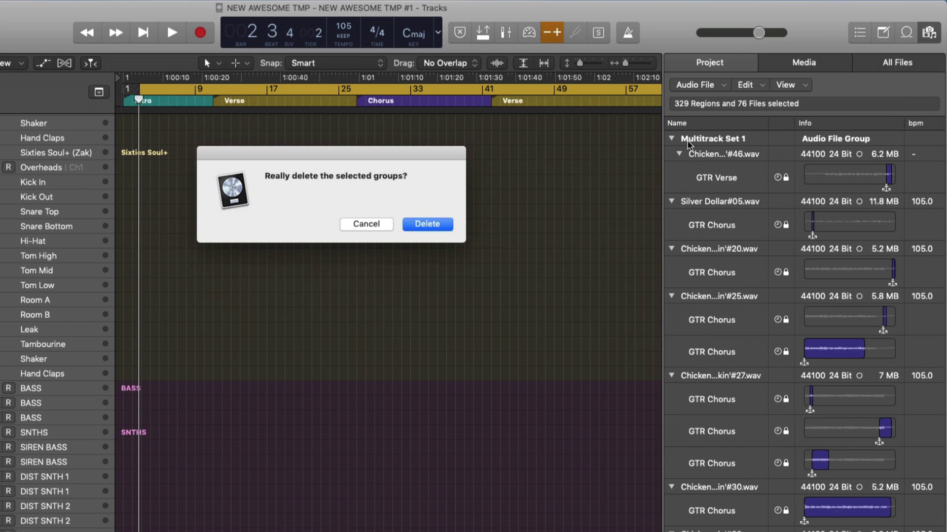
pyautogui.click(439, 225)
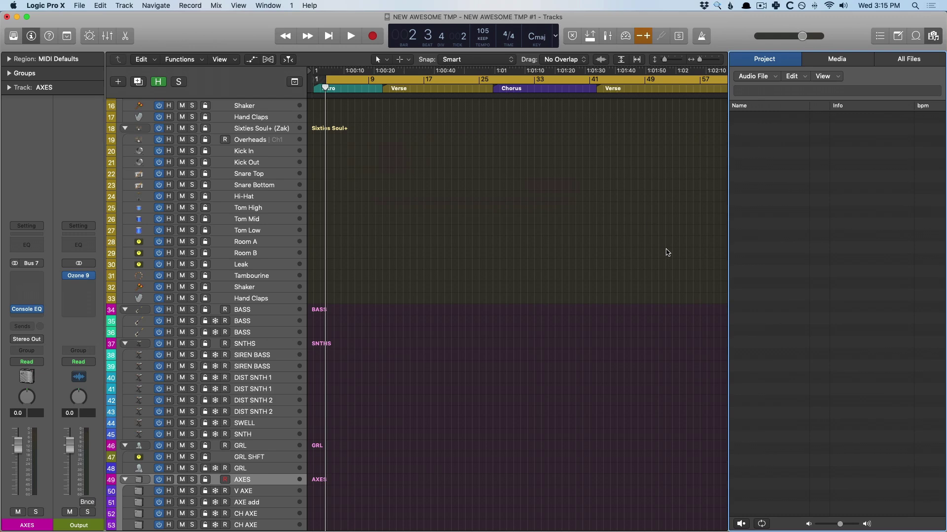
# Hide the audio file list and collapse all track stacks, leaving eight stack tracks plus Master.
pyautogui.press('f')
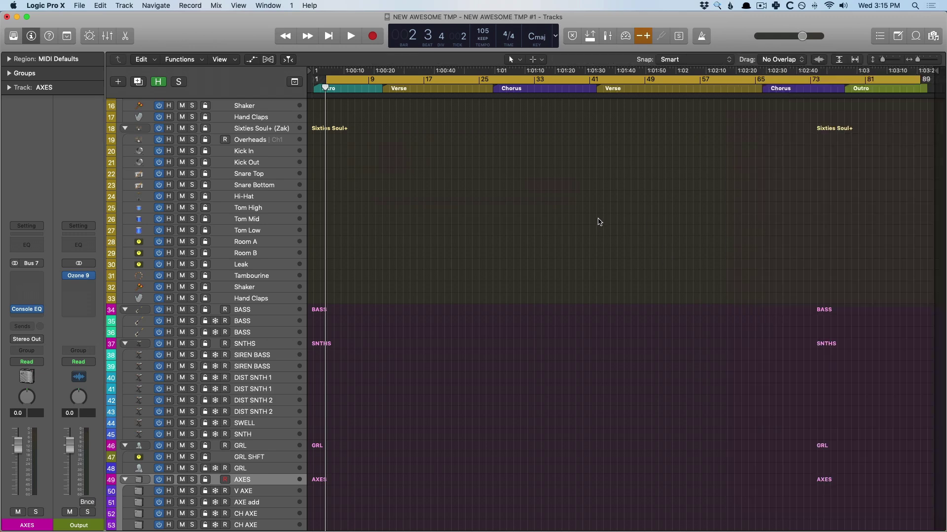
pyautogui.press('super+Up')
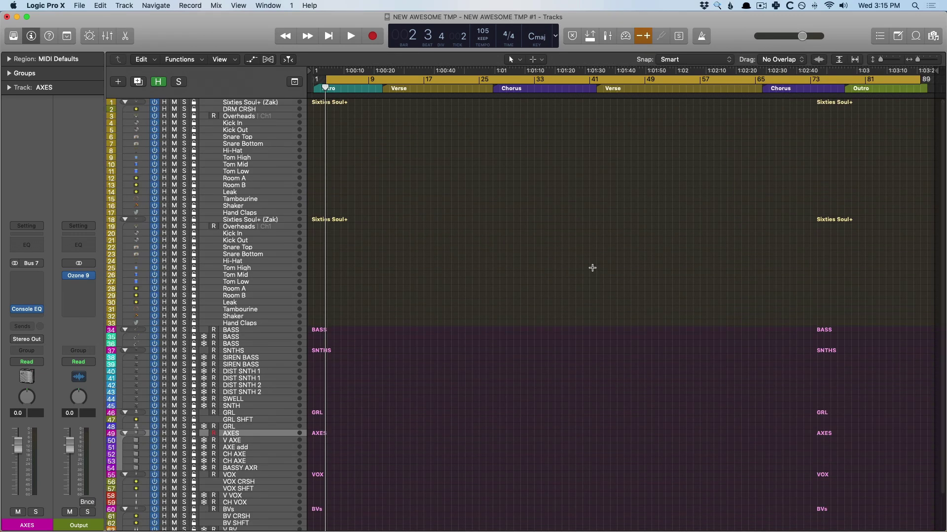
pyautogui.scroll(1, 143, 175)
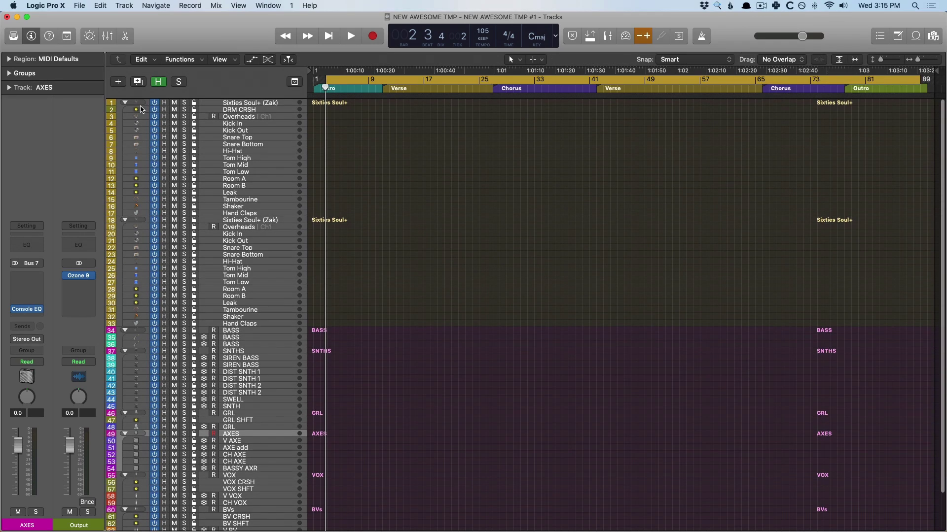
pyautogui.scroll(-1, 130, 128)
pyautogui.keyDown('alt'); pyautogui.click(125, 103); pyautogui.keyUp('alt')
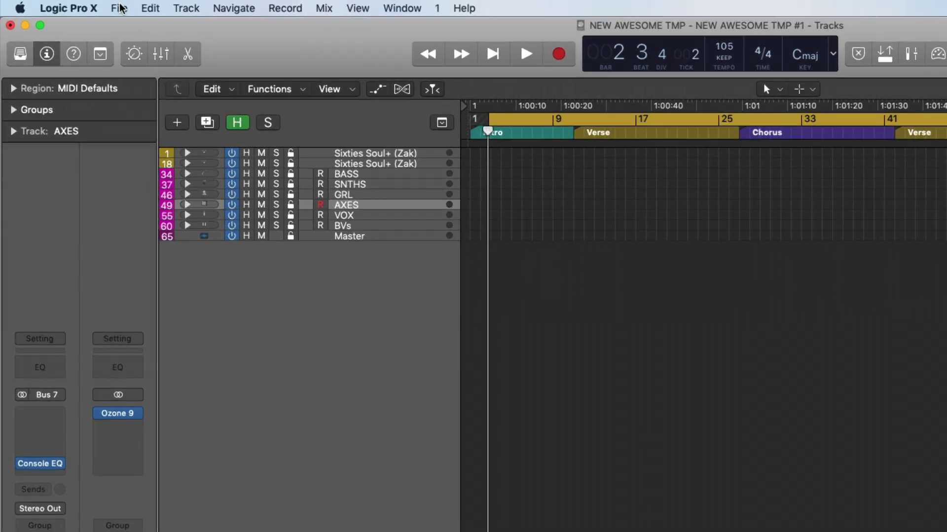
# Save the project as template 'NEW NEW AWESOME TMP', replacing the existing template.
pyautogui.click(80, 5)
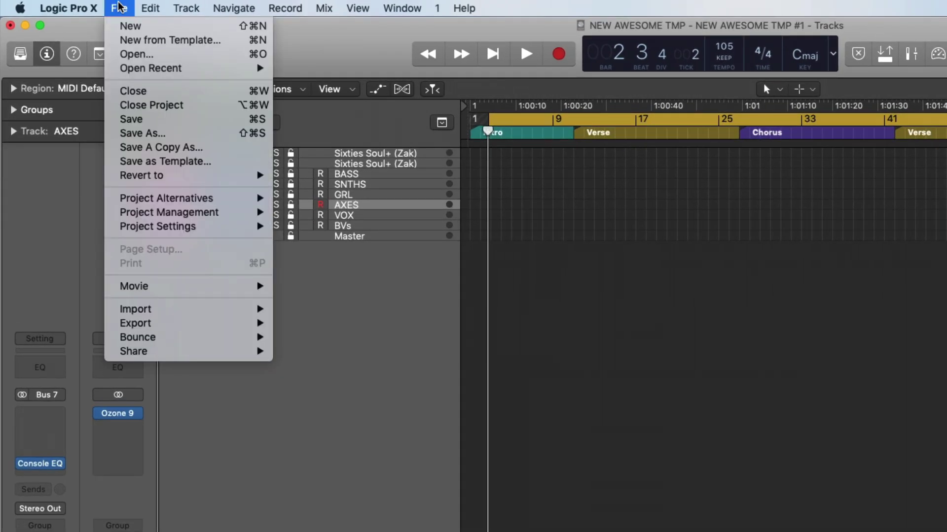
pyautogui.click(148, 161)
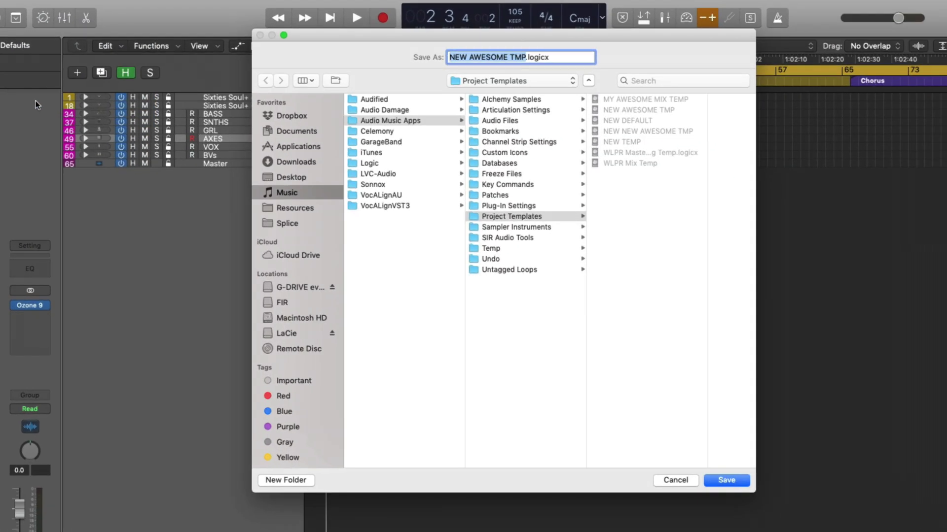
pyautogui.write('NEW NEW ')
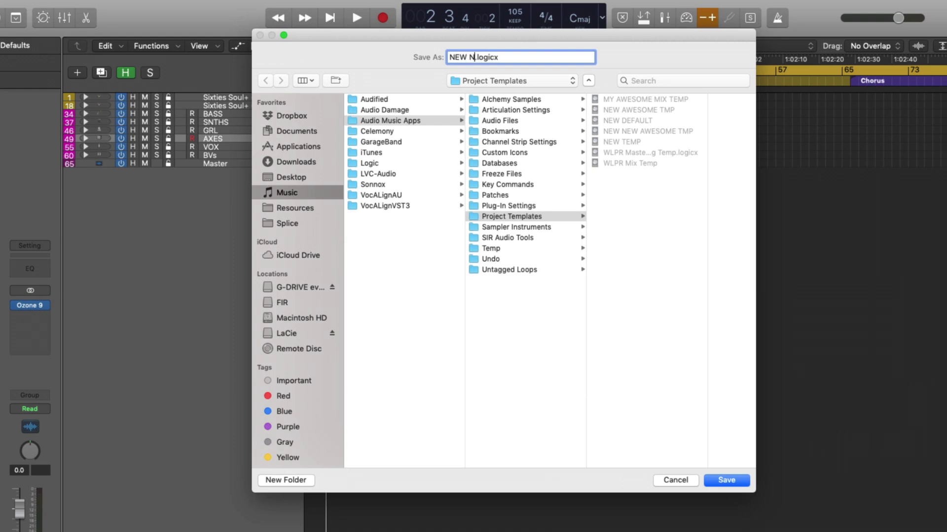
pyautogui.write('AWESOME TMP')
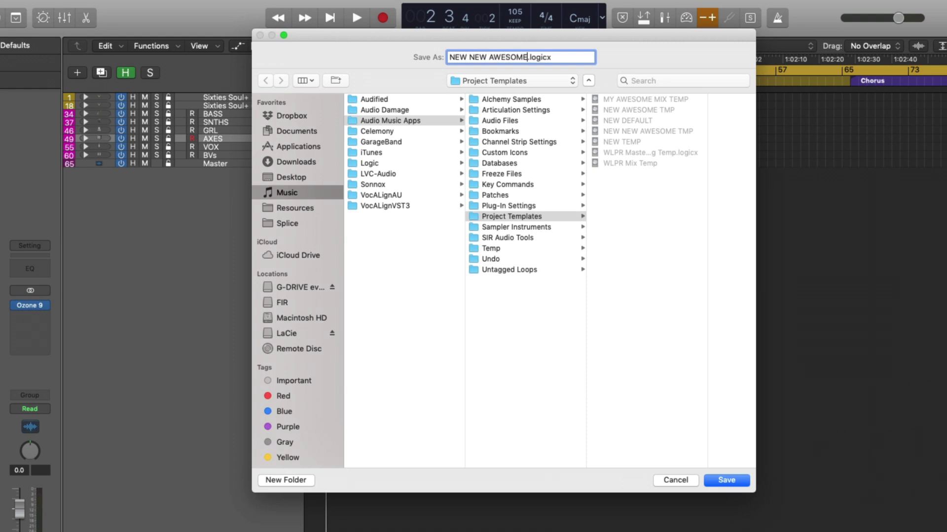
pyautogui.press('Return')
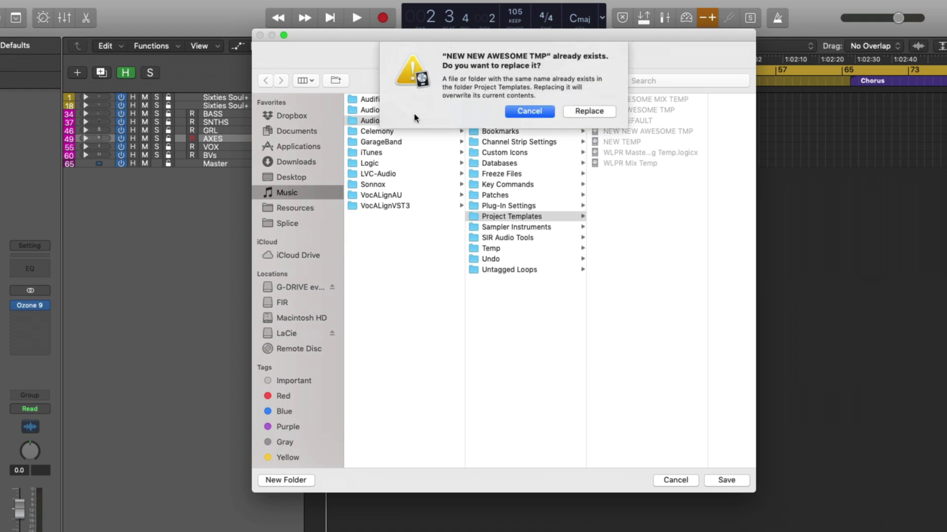
pyautogui.click(578, 113)
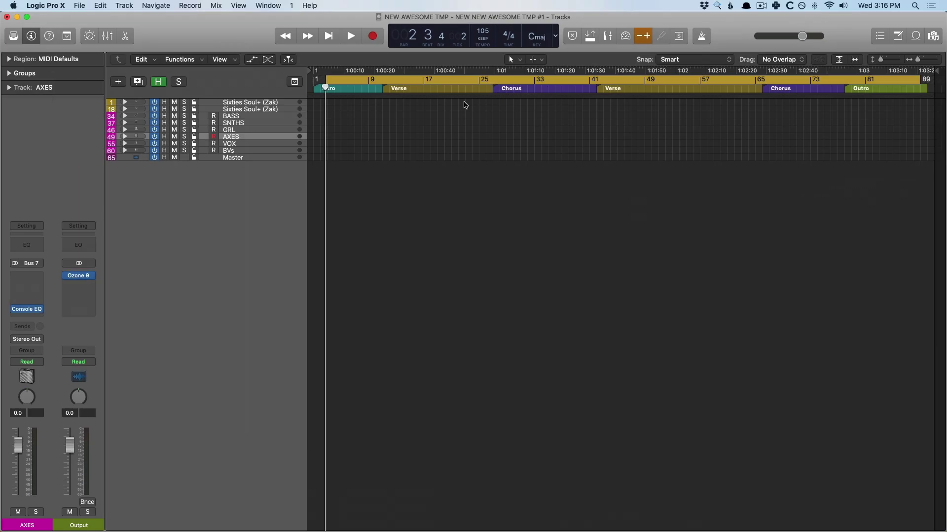
# Close the project without saving and move the desktop folder 'NEW AWESOME TMP' to the Trash.
pyautogui.click(6, 18)
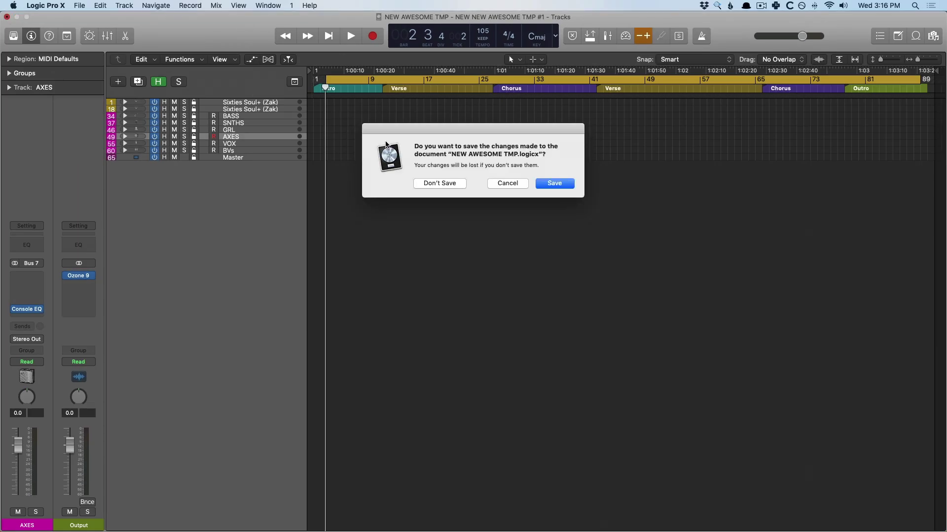
pyautogui.click(450, 184)
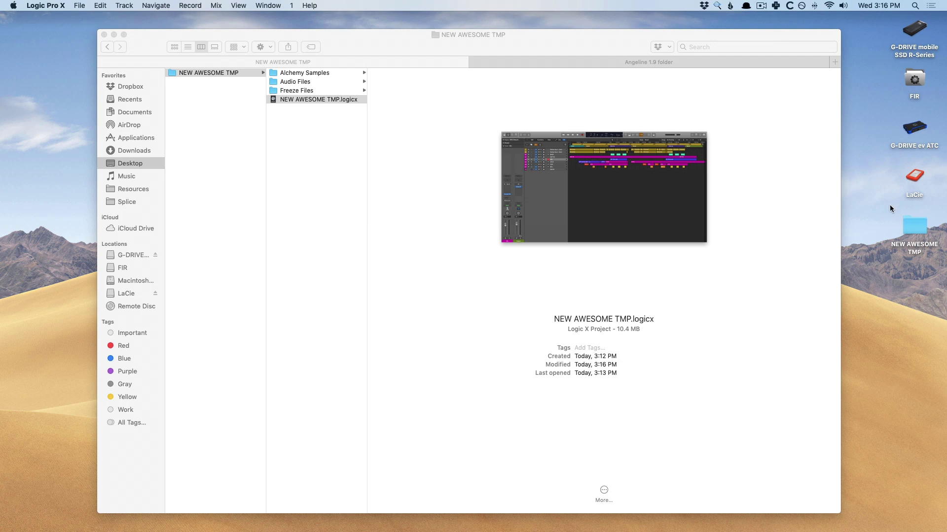
pyautogui.click(914, 228)
pyautogui.rightClick(911, 233)
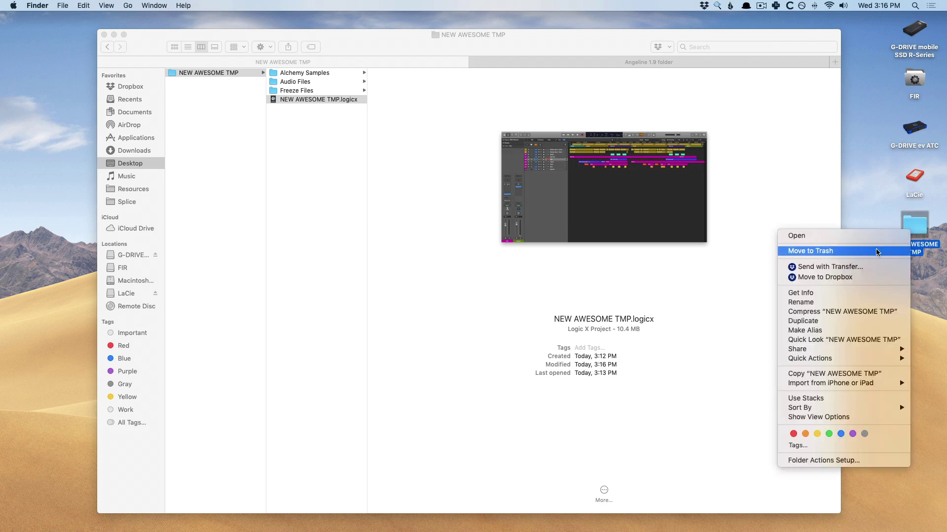
pyautogui.click(790, 250)
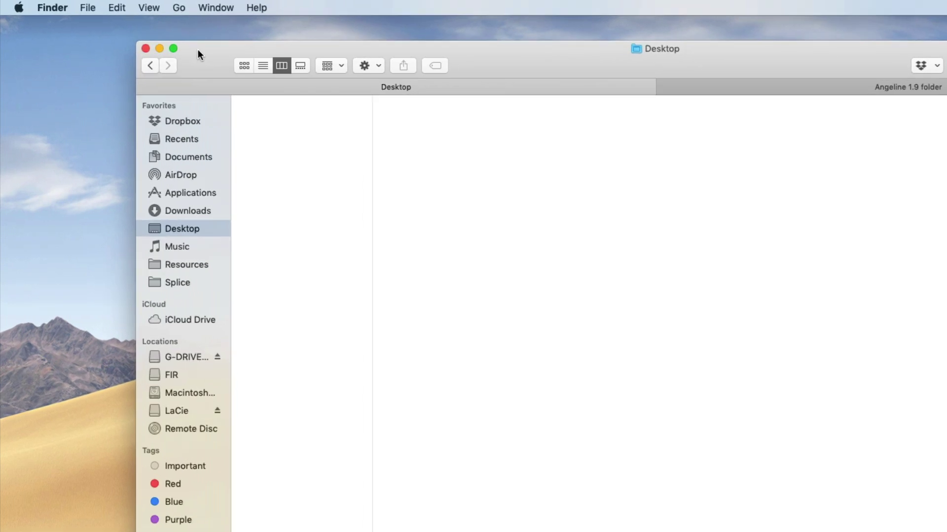
# Back in Logic, open a new Untitled project from the 'NEW NEW AWESOME TMP' template.
pyautogui.press('super+Tab')
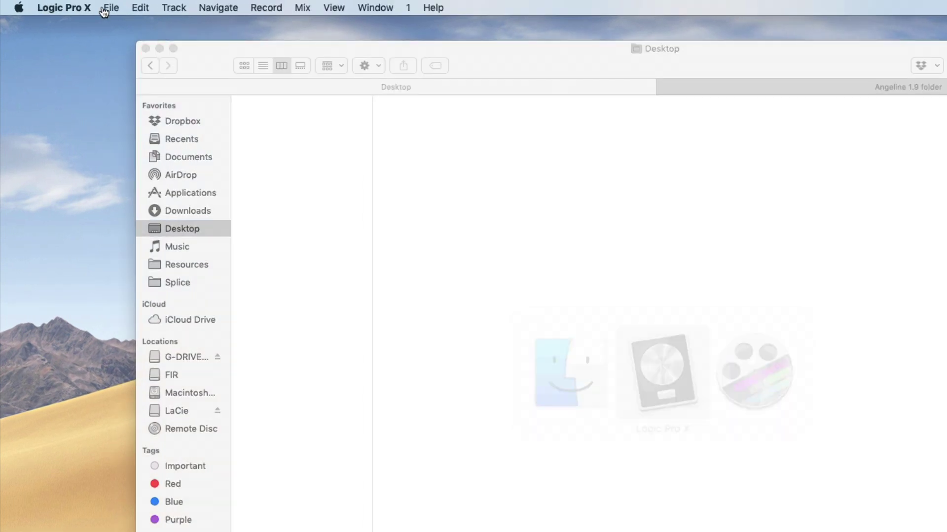
pyautogui.click(111, 8)
pyautogui.click(129, 37)
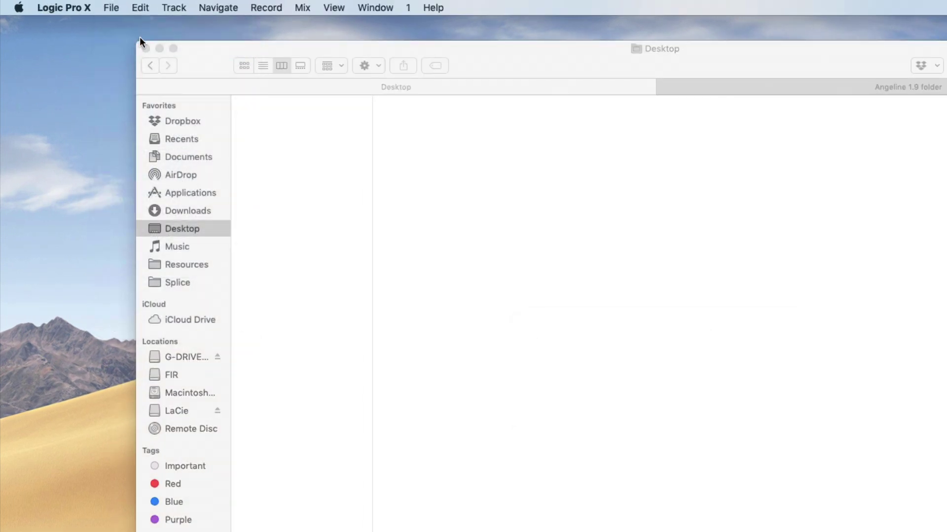
pyautogui.click(890, 195)
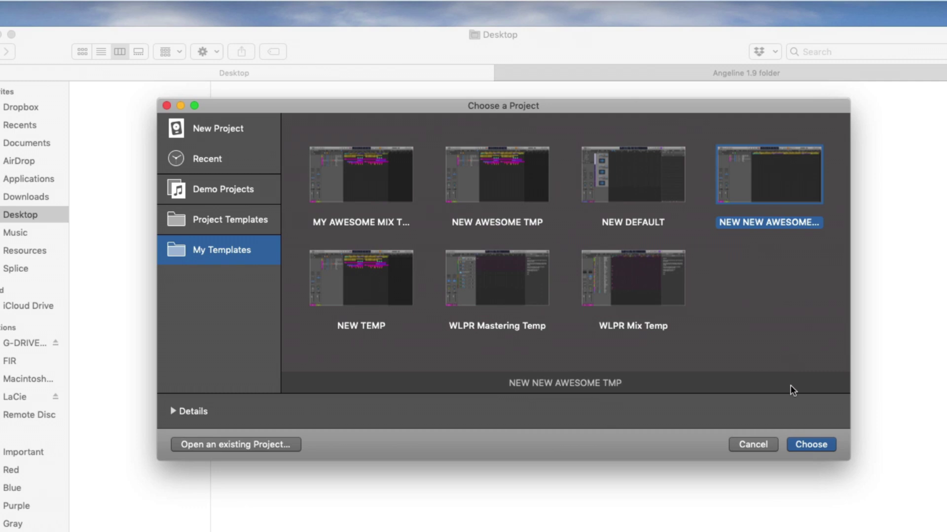
pyautogui.click(797, 441)
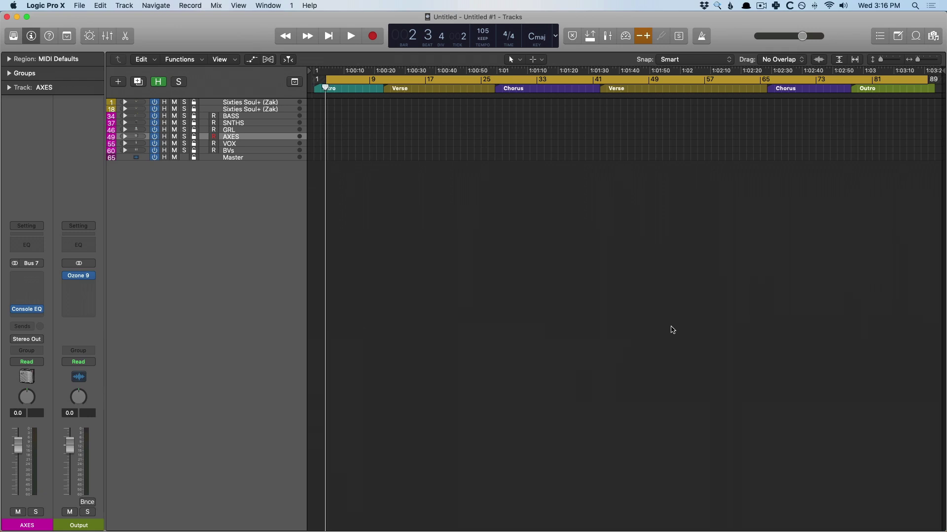
pyautogui.click(932, 36)
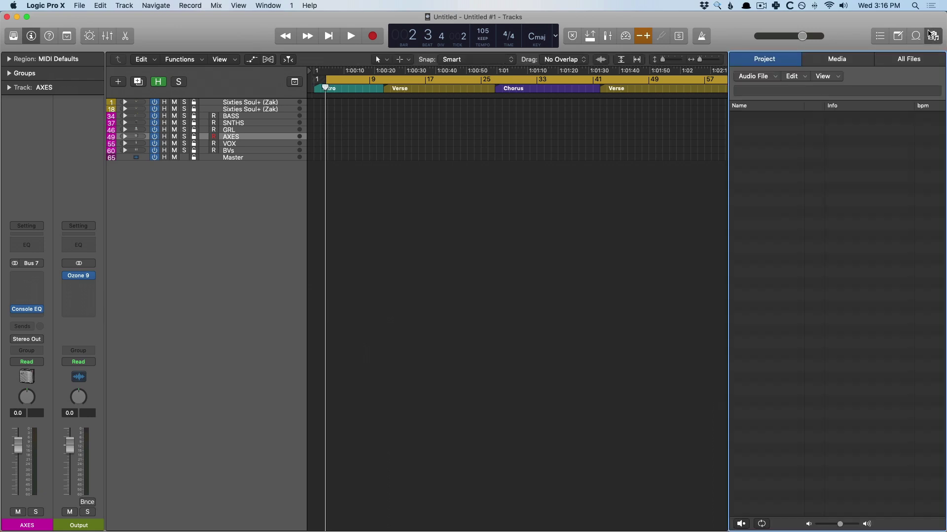
pyautogui.click(930, 34)
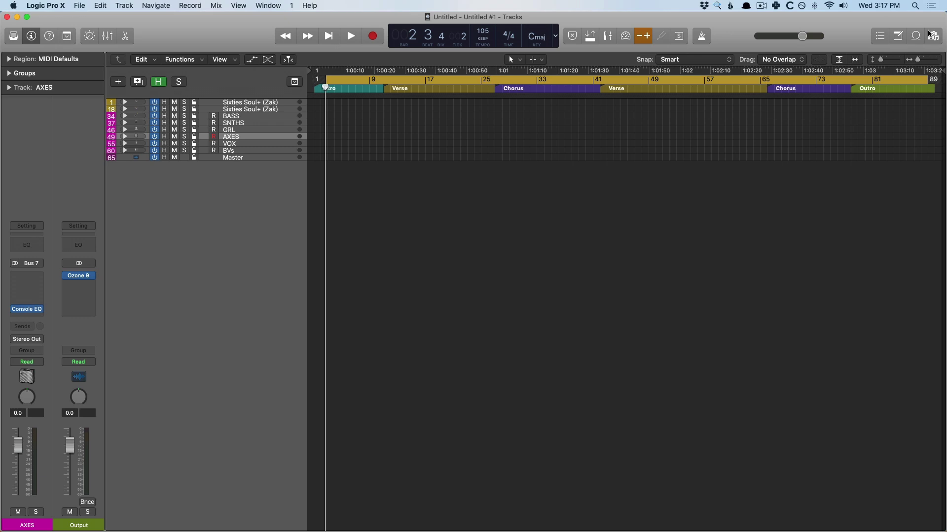